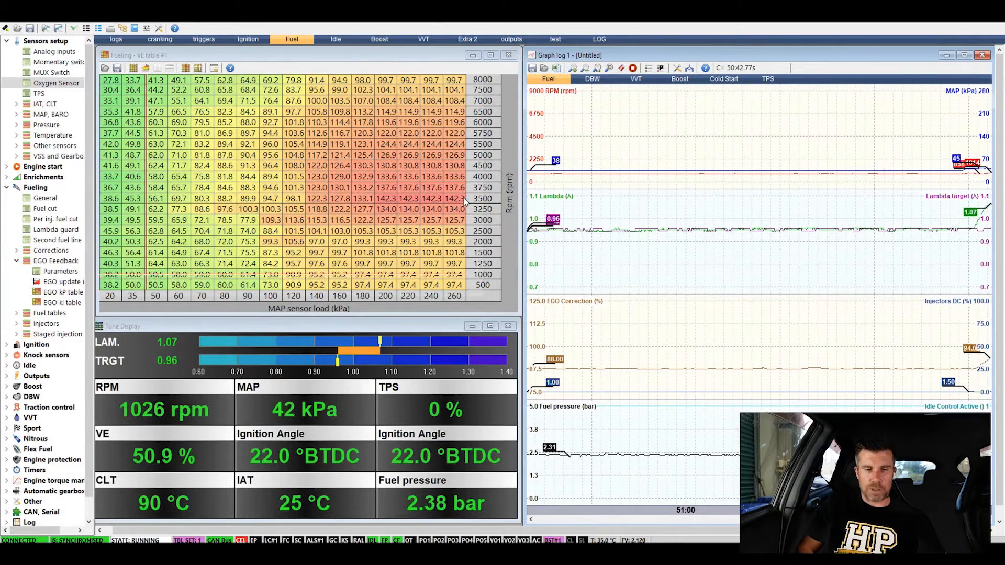
Step: Examine the VE table and the measured and target lambda bars in the tune display
mouse_move(475, 169)
left_mouse_down()
mouse_move(382, 61)
mouse_move(260, 62)
mouse_move(134, 112)
mouse_move(110, 209)
mouse_move(238, 314)
mouse_move(360, 316)
mouse_move(482, 167)
left_mouse_up()
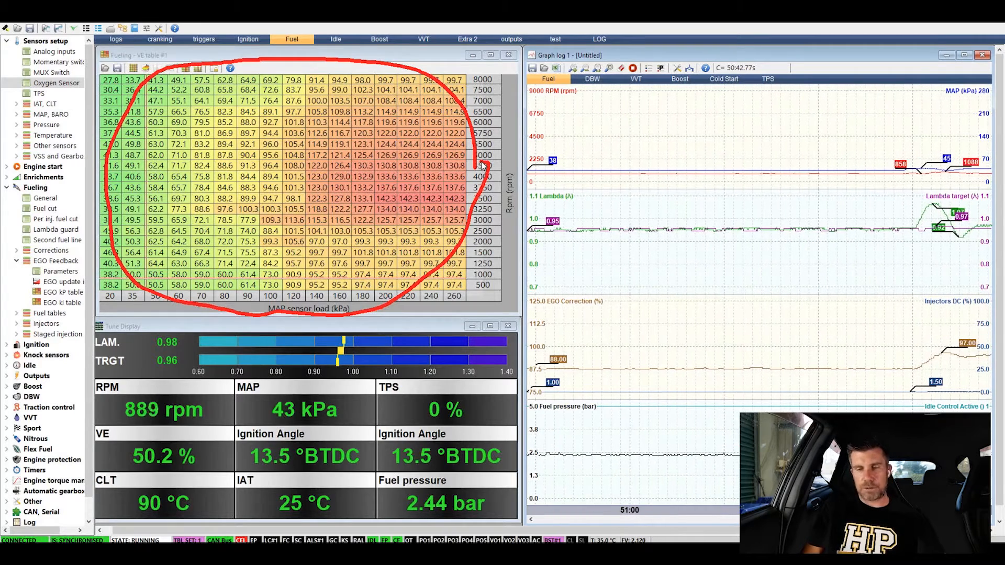
key("Escape")
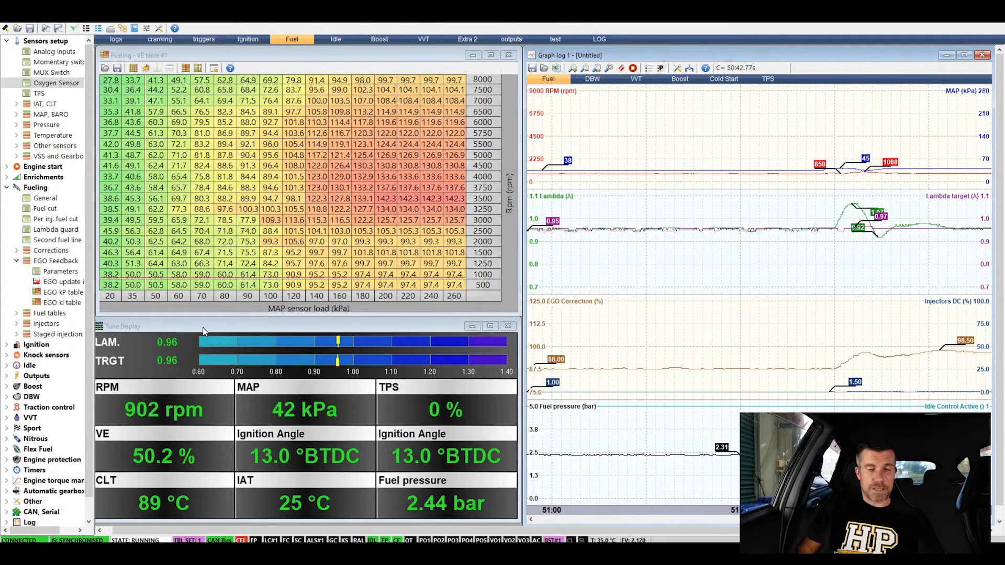
mouse_move(208, 329)
left_mouse_down()
mouse_move(168, 321)
mouse_move(88, 351)
mouse_move(157, 390)
mouse_move(398, 384)
mouse_move(514, 365)
mouse_move(505, 320)
mouse_move(193, 323)
left_mouse_up()
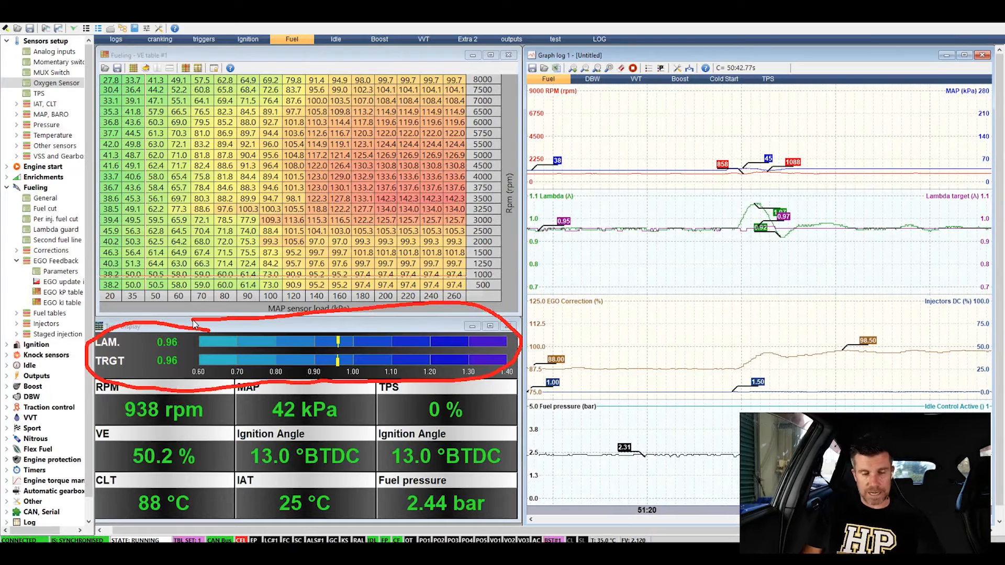
key("Escape")
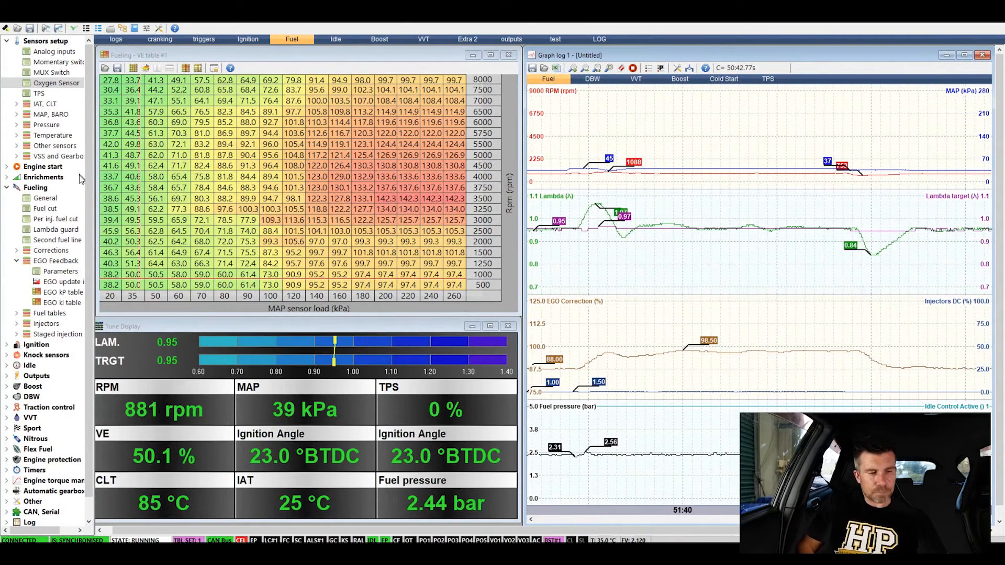
Step: Open the Lambda trgt. #1 fuel table, and place it enlarged over the VE table
left_click(7, 41)
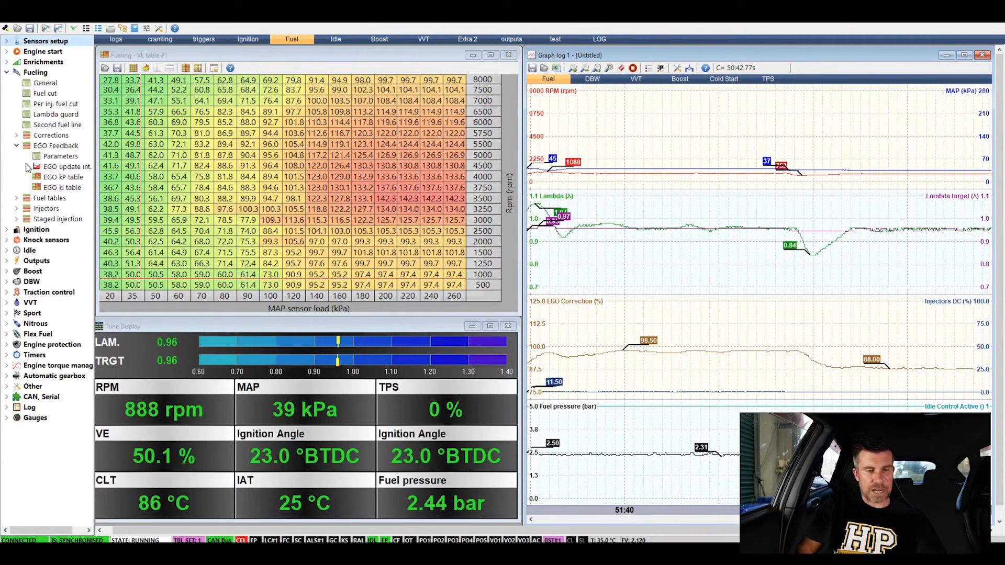
left_click(17, 198)
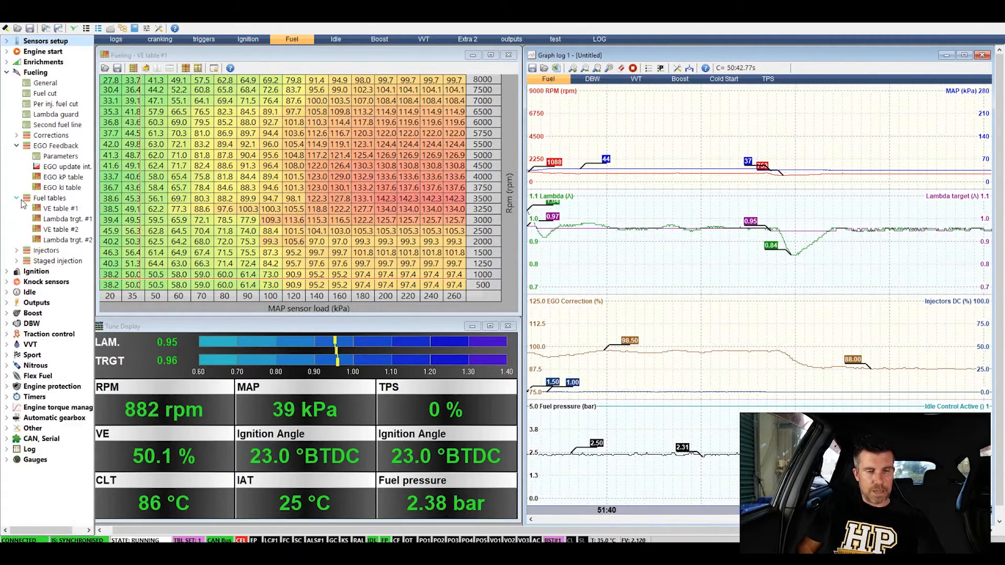
mouse_move(81, 198)
left_mouse_down()
mouse_move(46, 199)
mouse_move(36, 220)
mouse_move(93, 216)
left_mouse_up()
key("Escape")
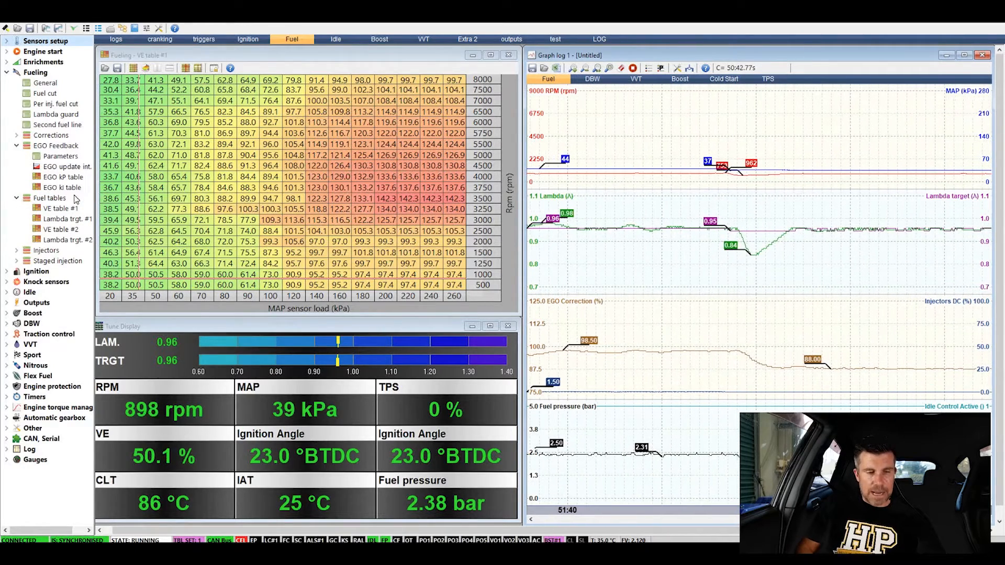
double_click(66, 220)
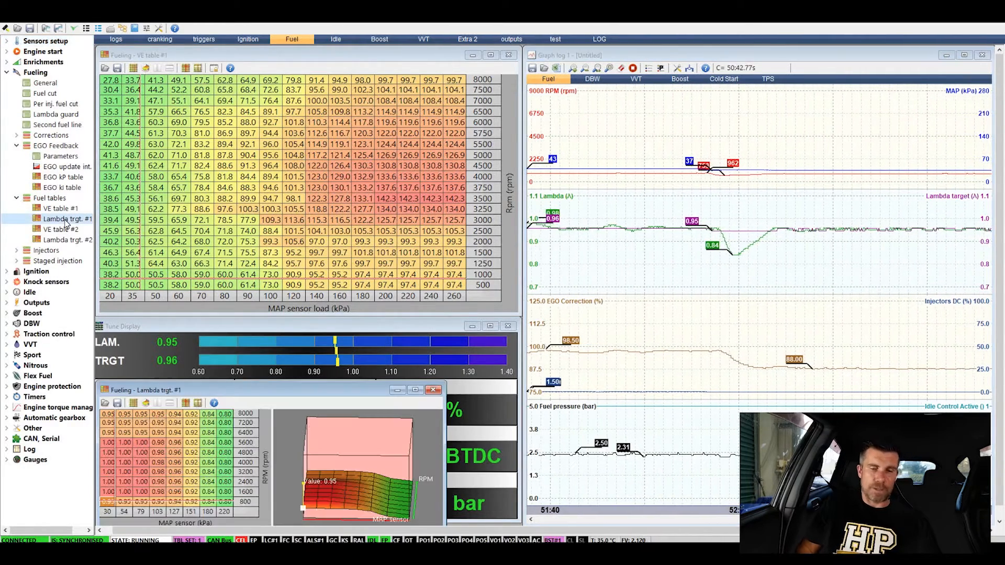
left_click_drag(266, 384, 296, 61)
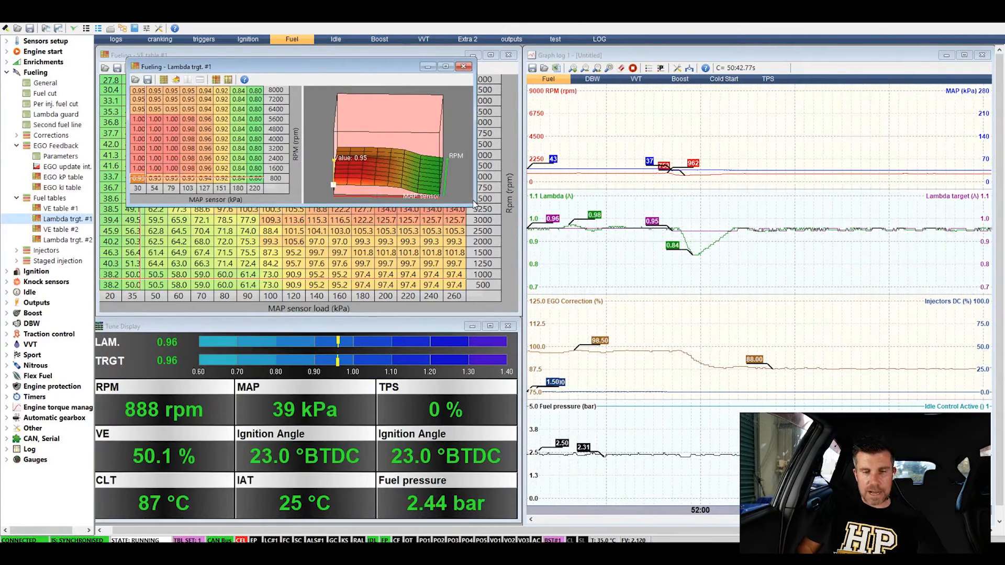
left_click_drag(473, 204, 575, 316)
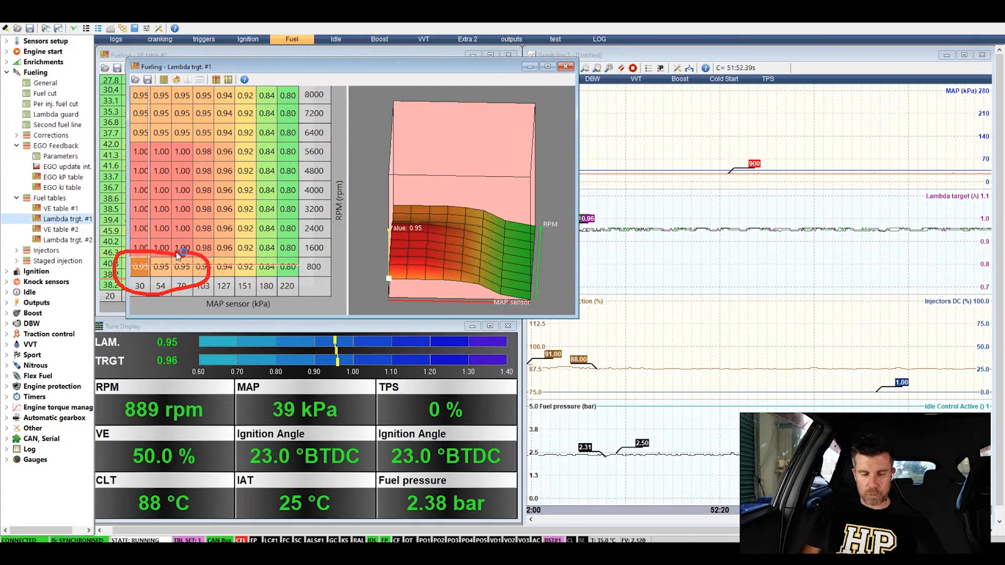
Step: Review the lambda targets in the low-load cells, across rising load and in the 220 kPa column, and close the table
mouse_move(202, 262)
left_mouse_down()
mouse_move(205, 178)
mouse_move(189, 133)
mouse_move(123, 150)
mouse_move(147, 262)
mouse_move(206, 255)
left_mouse_up()
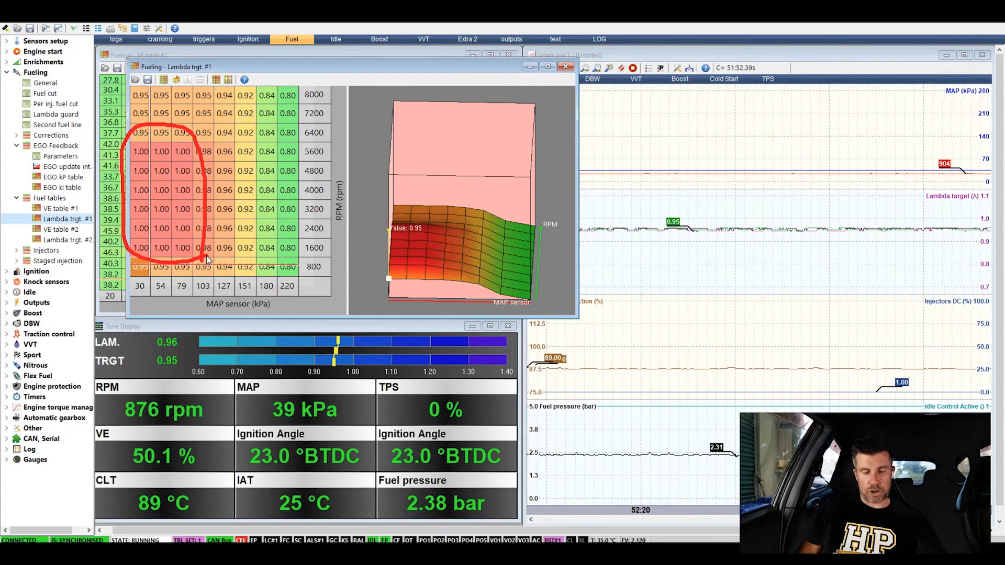
key("Escape")
left_click_drag(162, 230, 268, 231)
key("Escape")
left_click(293, 290)
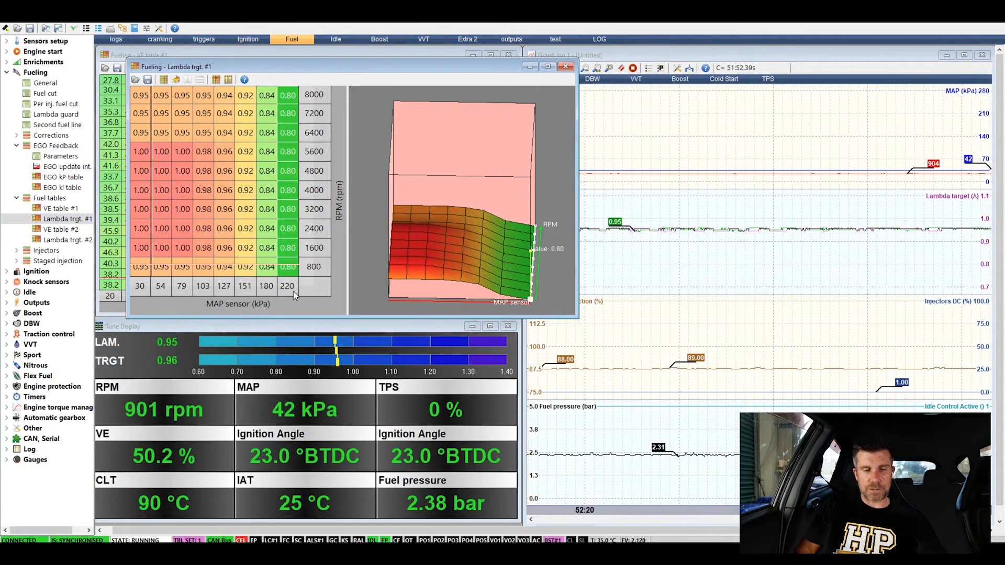
mouse_move(313, 271)
left_mouse_down()
mouse_move(313, 135)
mouse_move(281, 86)
mouse_move(270, 207)
mouse_move(298, 283)
mouse_move(313, 255)
left_mouse_up()
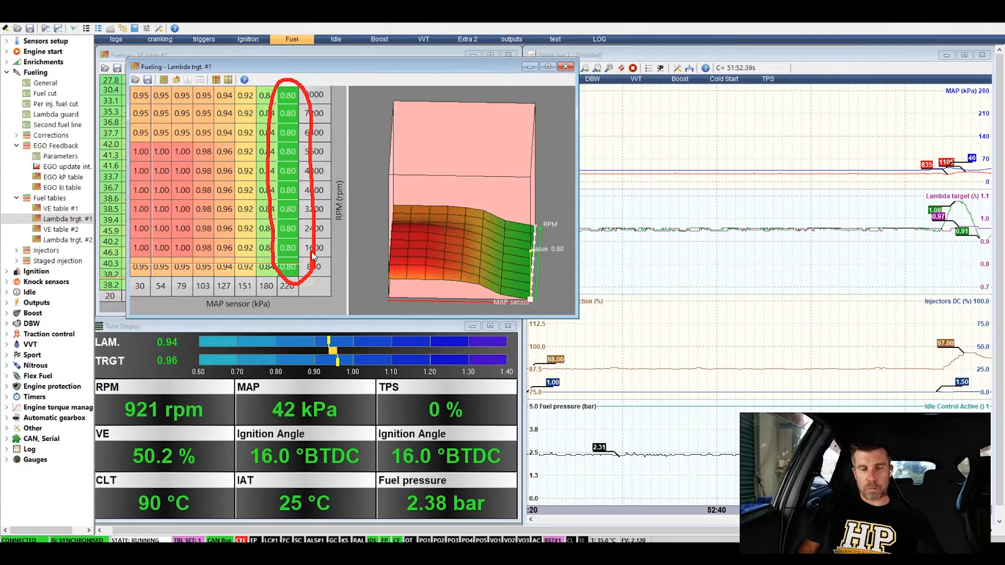
key("Escape")
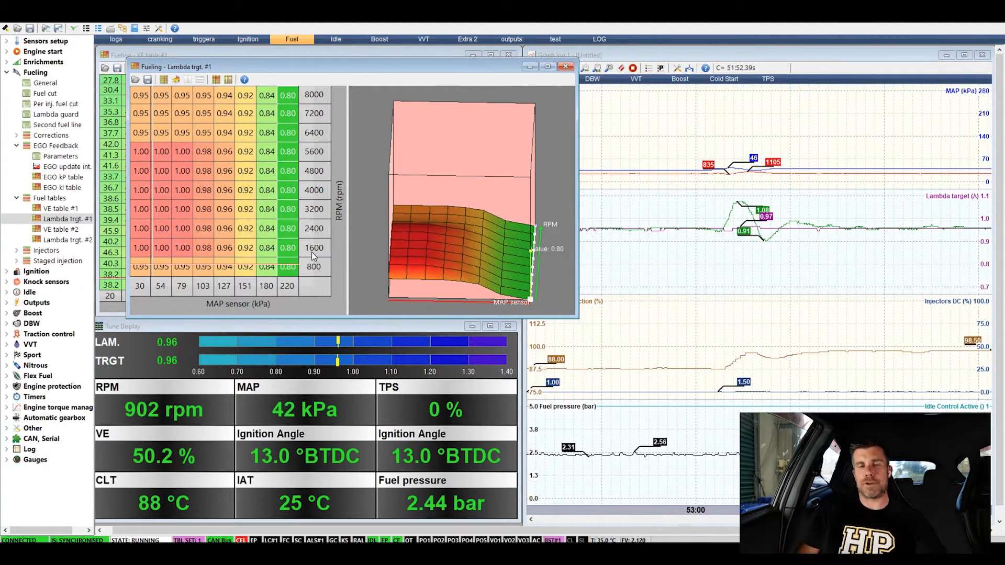
left_click(566, 67)
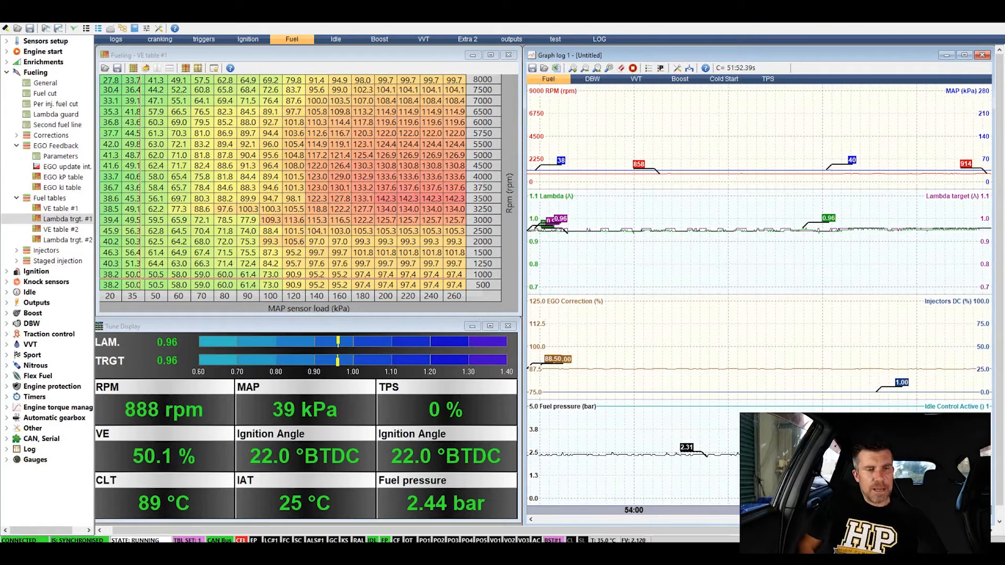
Step: Check the available sensor types in the Oxygen Sensor setup without changing the selection, and close the setup
left_click(11, 44)
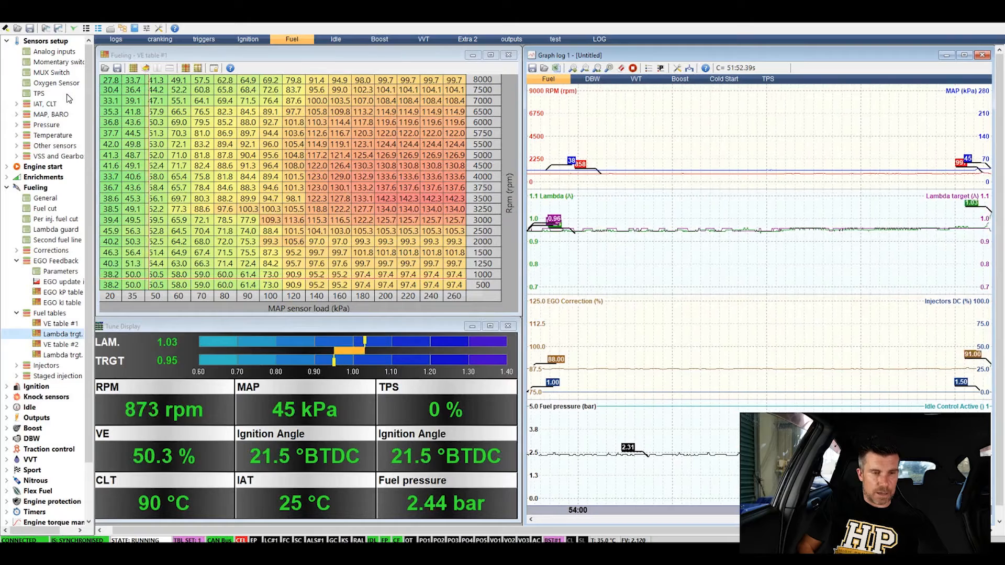
double_click(54, 84)
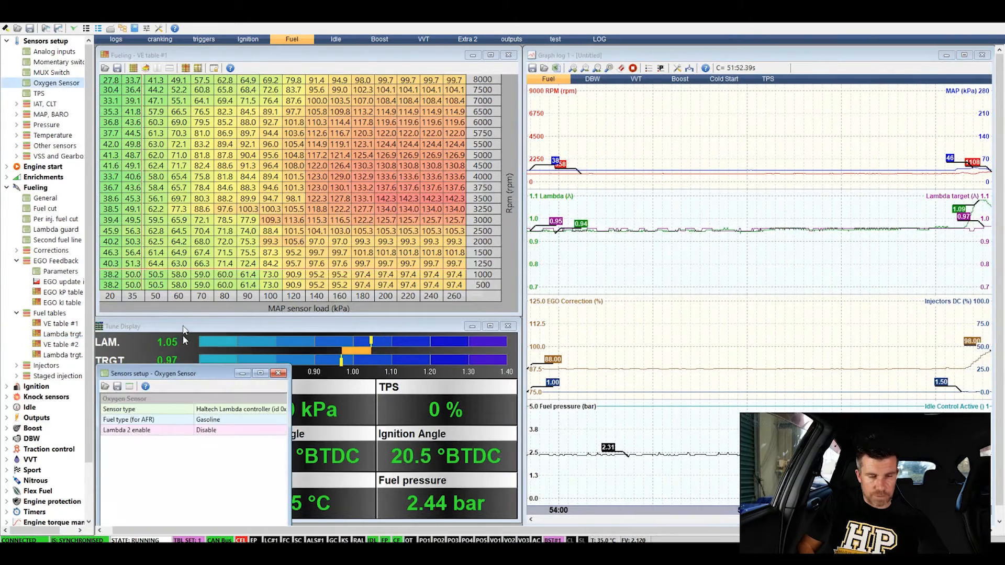
left_click_drag(189, 373, 236, 116)
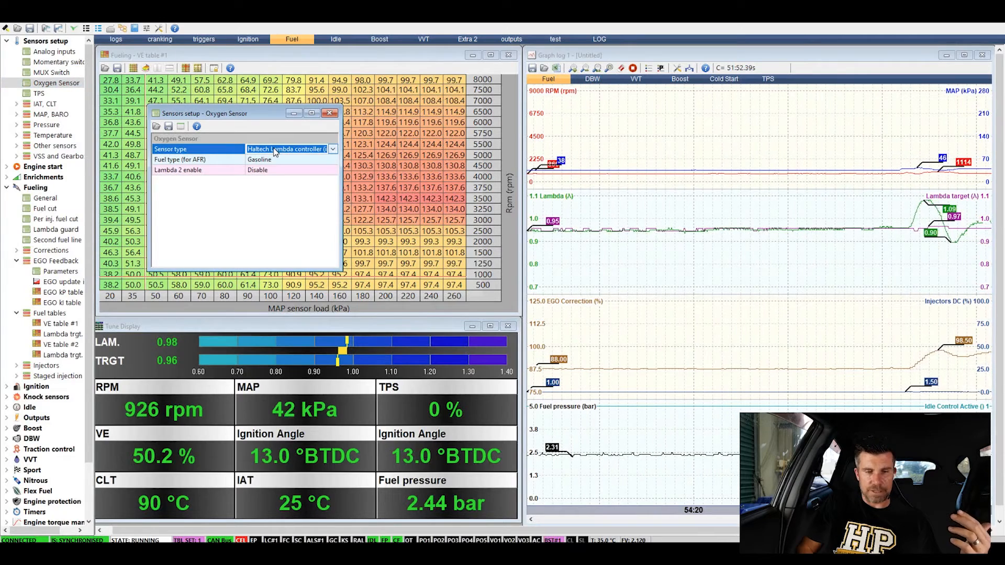
left_click(332, 149)
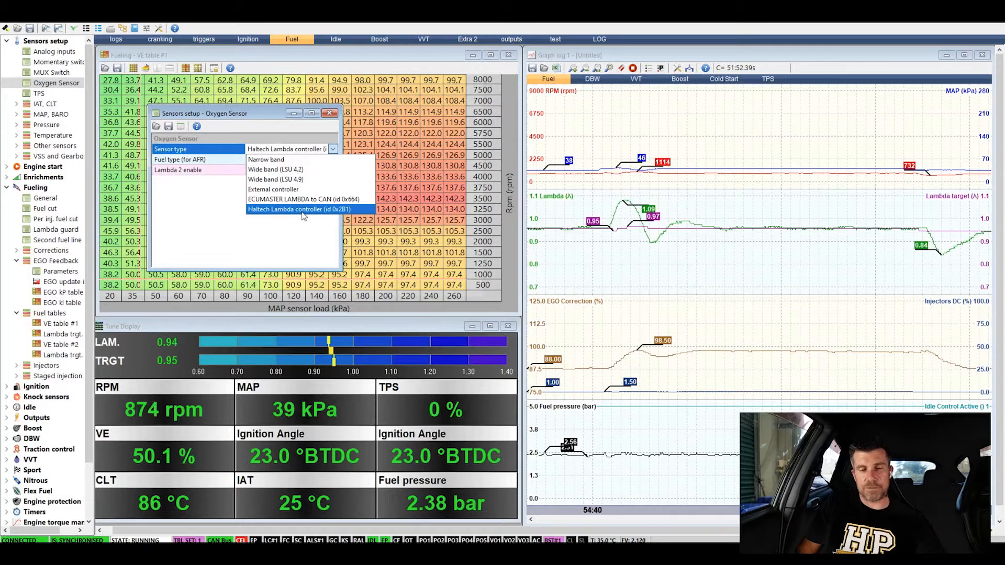
left_click(197, 234)
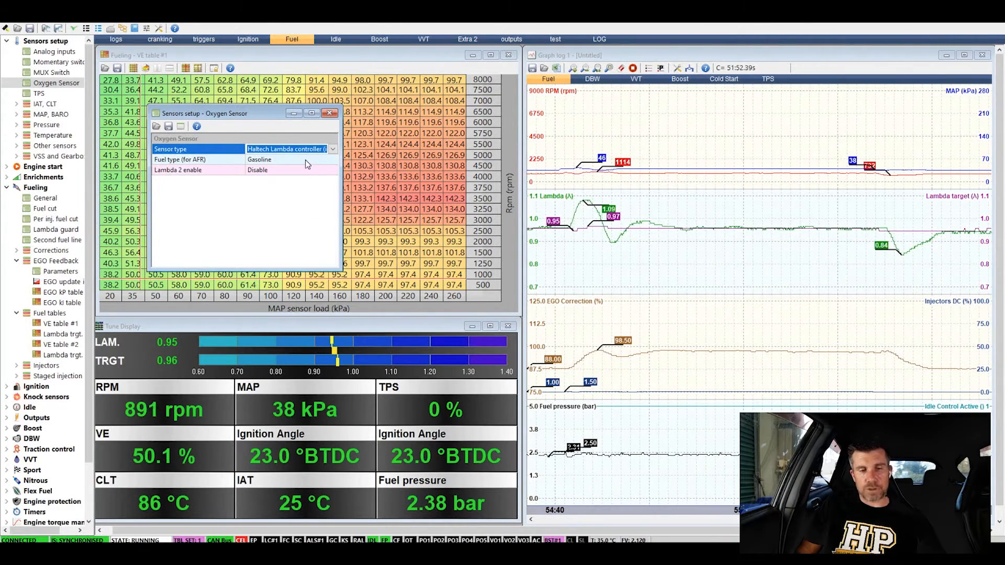
left_click(332, 114)
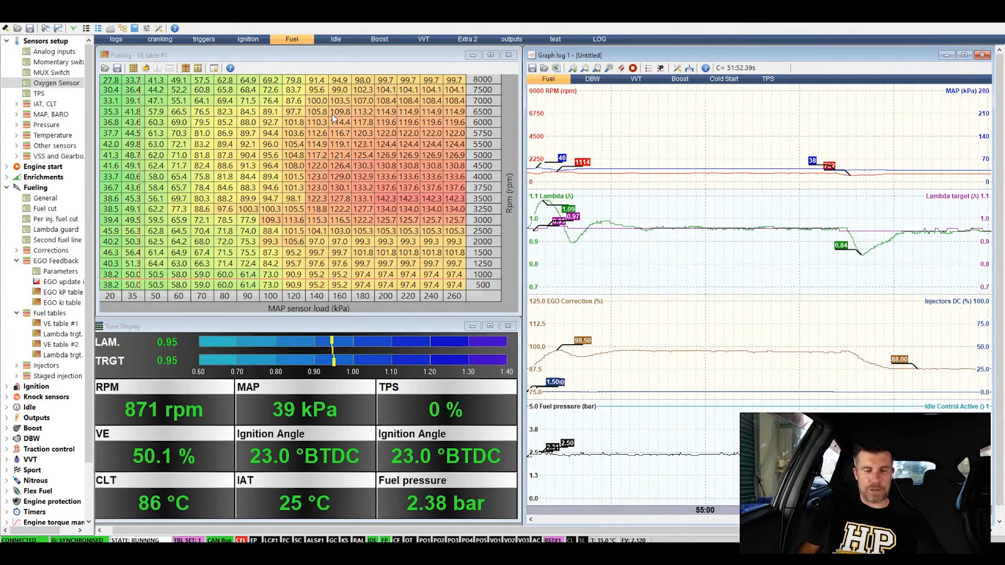
Step: Compare the measured lambda with the lambda target in the tune display
mouse_move(199, 333)
left_mouse_down()
mouse_move(185, 325)
mouse_move(178, 365)
mouse_move(186, 324)
left_mouse_up()
key("Escape")
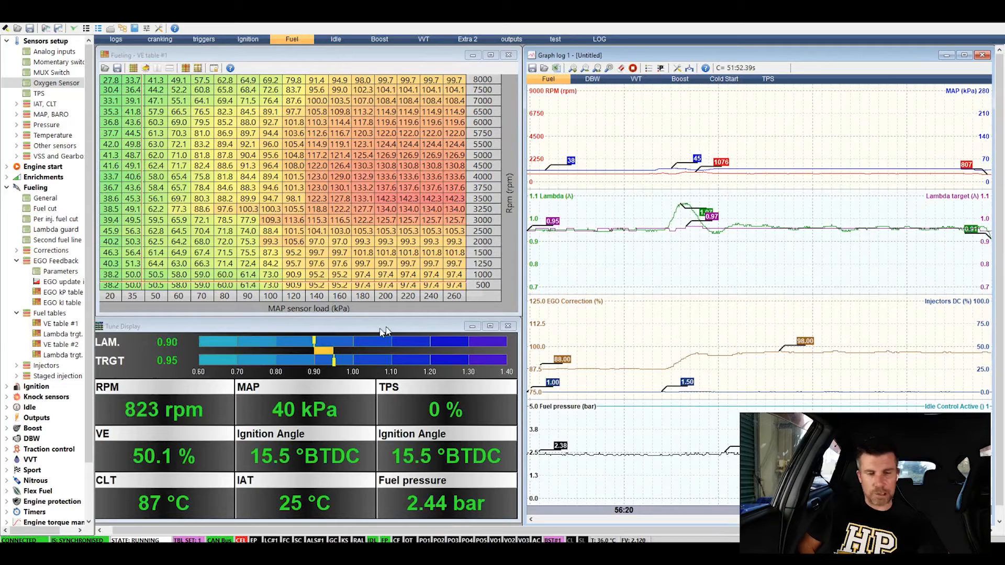
mouse_move(440, 333)
left_mouse_down()
mouse_move(264, 320)
mouse_move(137, 341)
mouse_move(285, 396)
mouse_move(503, 386)
mouse_move(544, 351)
mouse_move(410, 330)
left_mouse_up()
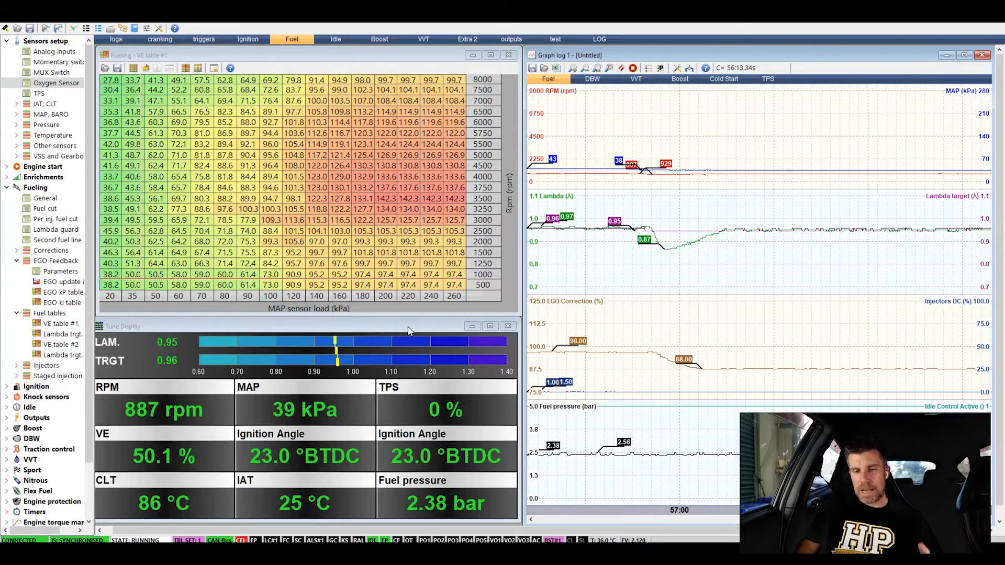
Step: Pause the live graph log and examine the EGO Correction trace just before the 57:00 mark
left_click(606, 376)
left_click_drag(608, 372, 635, 194)
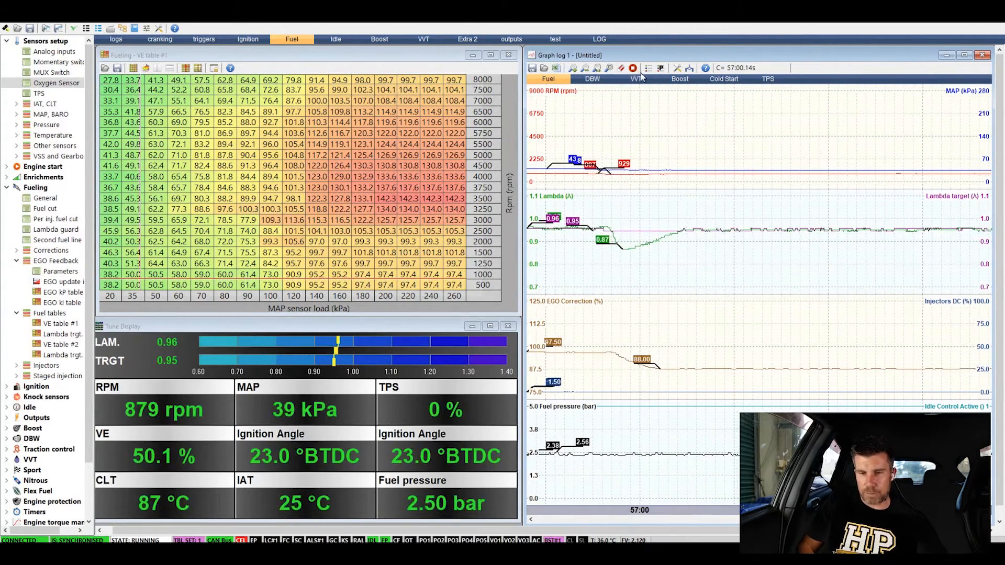
left_click(632, 69)
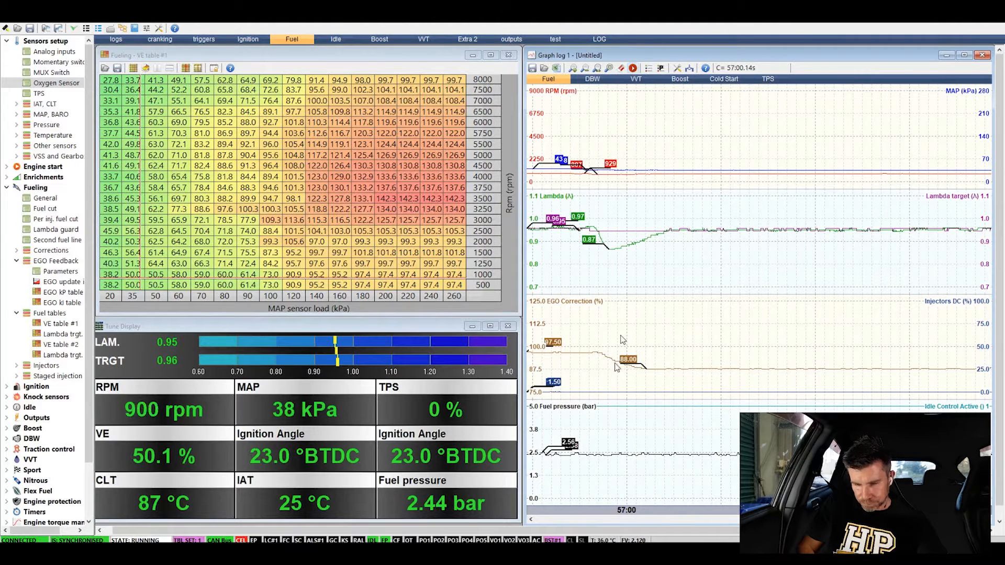
mouse_move(628, 284)
left_mouse_down()
mouse_move(519, 300)
mouse_move(641, 303)
left_mouse_up()
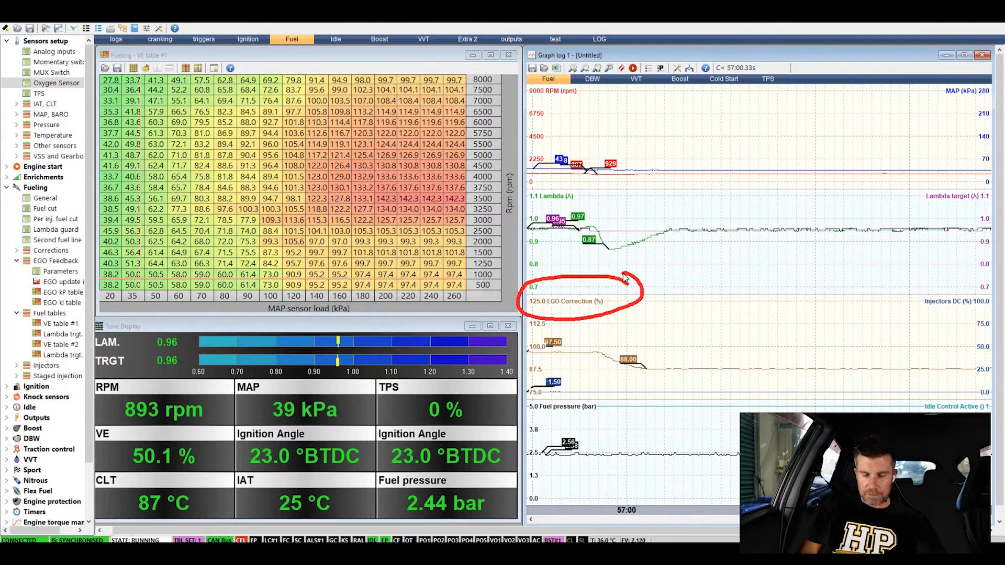
key("Escape")
left_click_drag(615, 348, 590, 357)
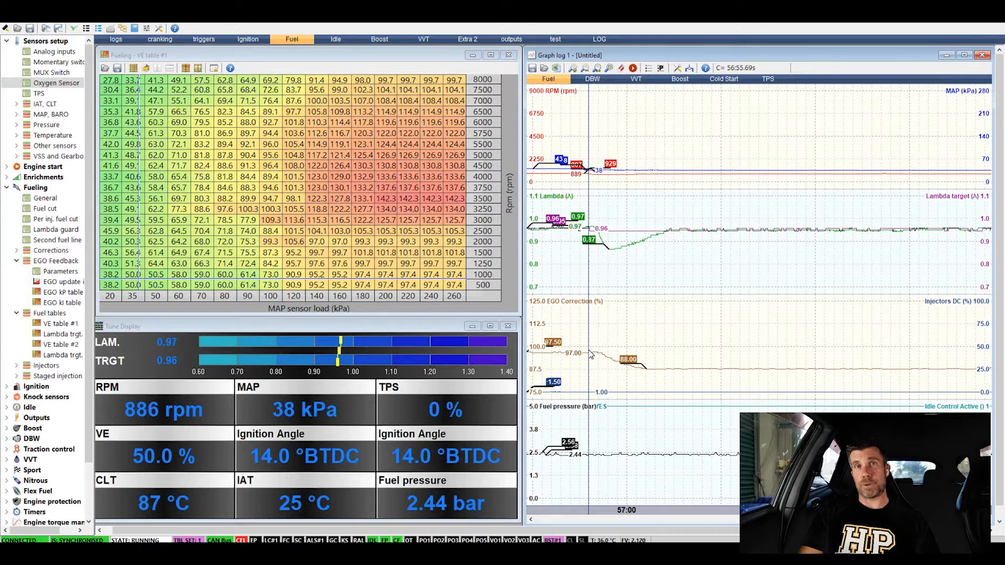
mouse_move(654, 355)
left_mouse_down()
mouse_move(697, 351)
mouse_move(661, 361)
mouse_move(625, 346)
mouse_move(634, 383)
mouse_move(655, 359)
left_mouse_up()
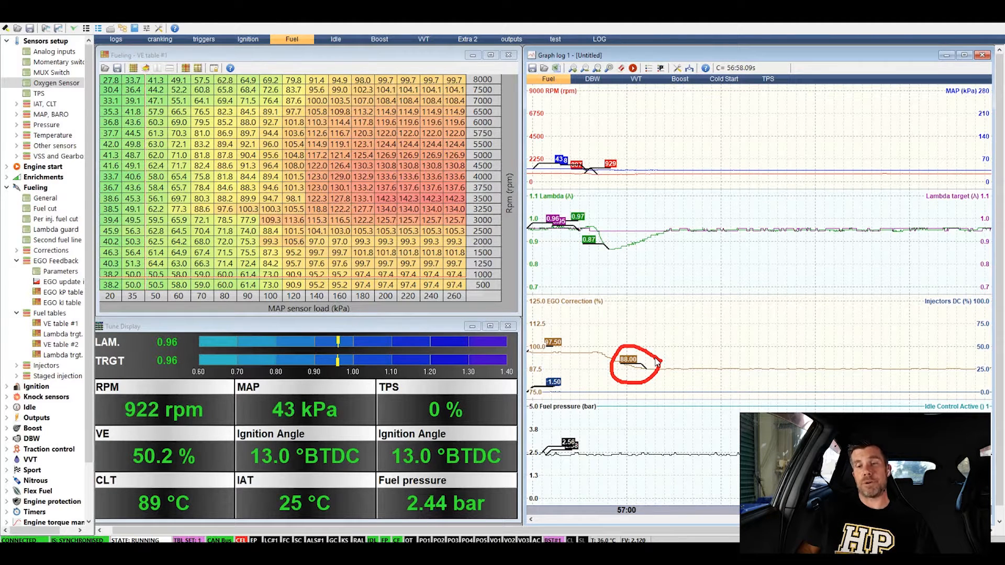
Step: Examine the logged lambda trace against its target around the 57:00 mark, and resume the live graph log
mouse_move(697, 247)
left_mouse_down()
mouse_move(681, 228)
mouse_move(601, 187)
left_mouse_up()
mouse_move(585, 184)
left_mouse_down()
mouse_move(529, 191)
mouse_move(572, 185)
left_mouse_up()
mouse_move(597, 229)
left_mouse_down()
mouse_move(608, 250)
mouse_move(676, 229)
left_mouse_up()
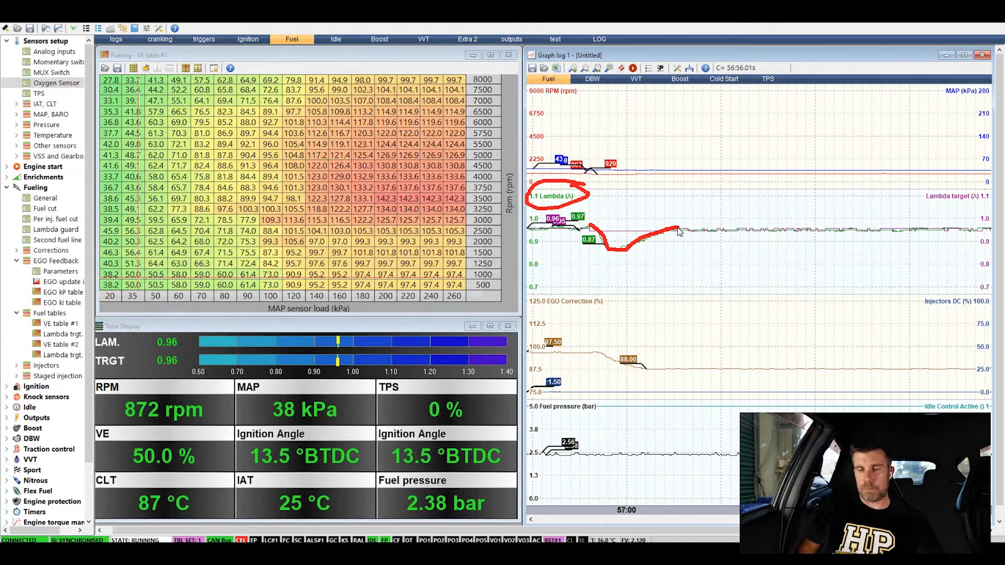
key("Escape")
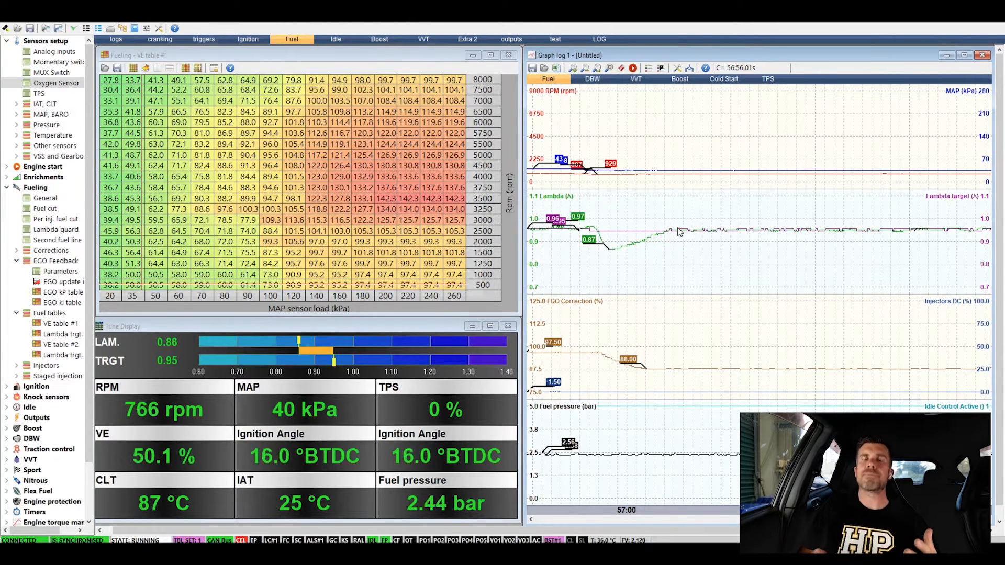
left_click(678, 231)
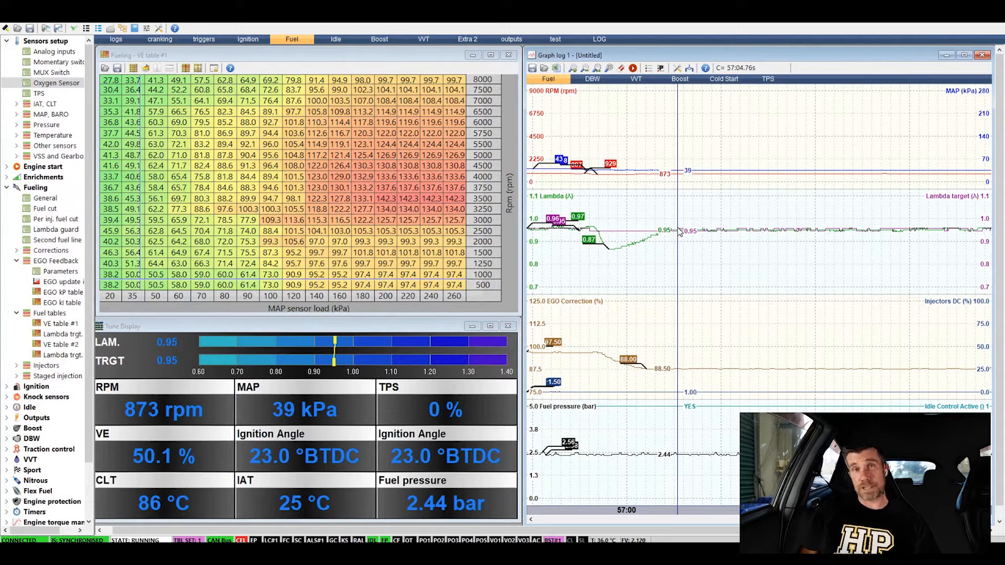
left_click_drag(677, 229, 459, 168)
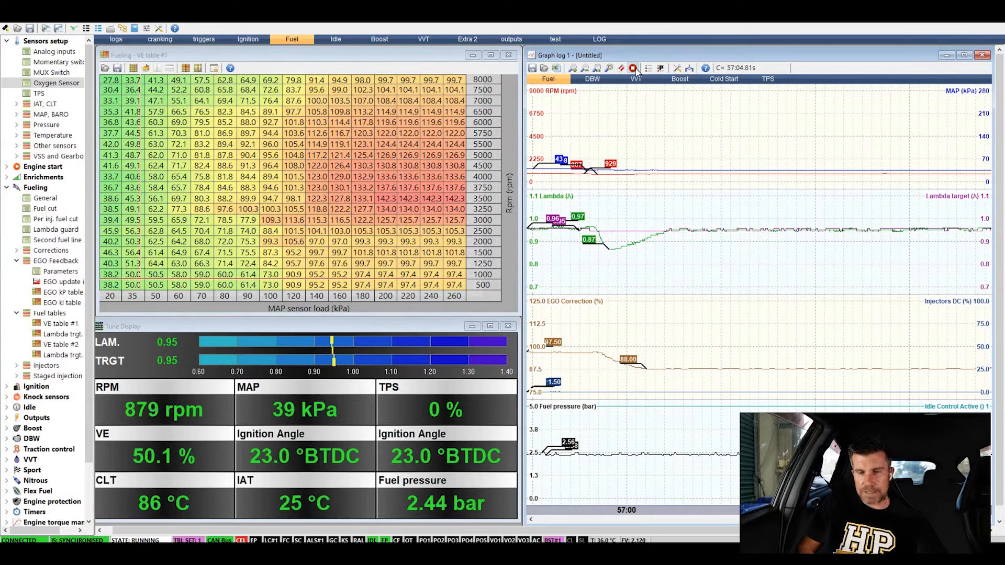
left_click(633, 69)
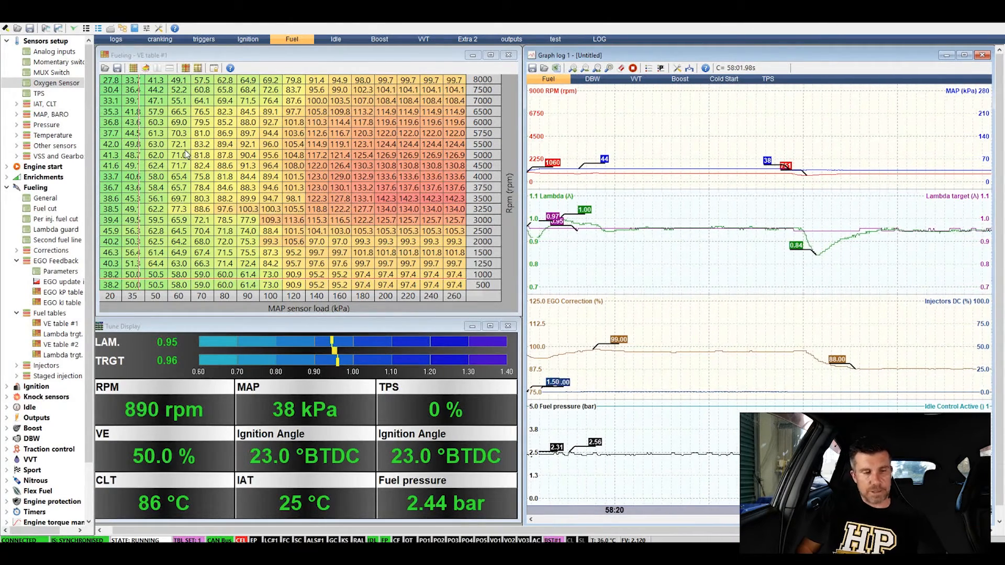
Step: Open the EGO Feedback parameters over the VE table and examine the enable setting and the Rich and Lean limits
mouse_move(91, 190)
left_mouse_down()
mouse_move(40, 175)
mouse_move(2, 200)
mouse_move(78, 200)
mouse_move(87, 188)
left_mouse_up()
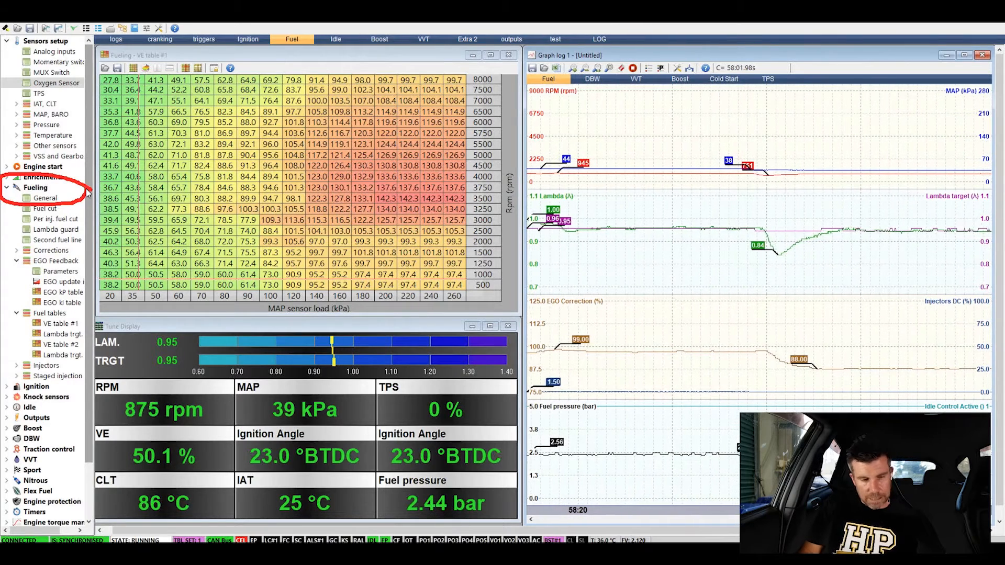
mouse_move(83, 251)
left_mouse_down()
mouse_move(21, 254)
mouse_move(37, 272)
mouse_move(86, 264)
mouse_move(77, 253)
left_mouse_up()
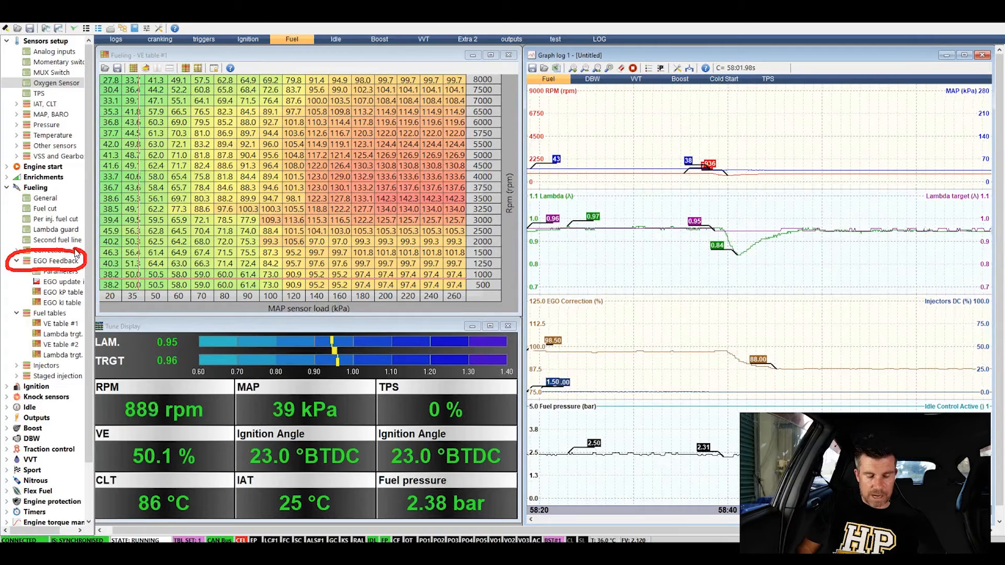
double_click(60, 271)
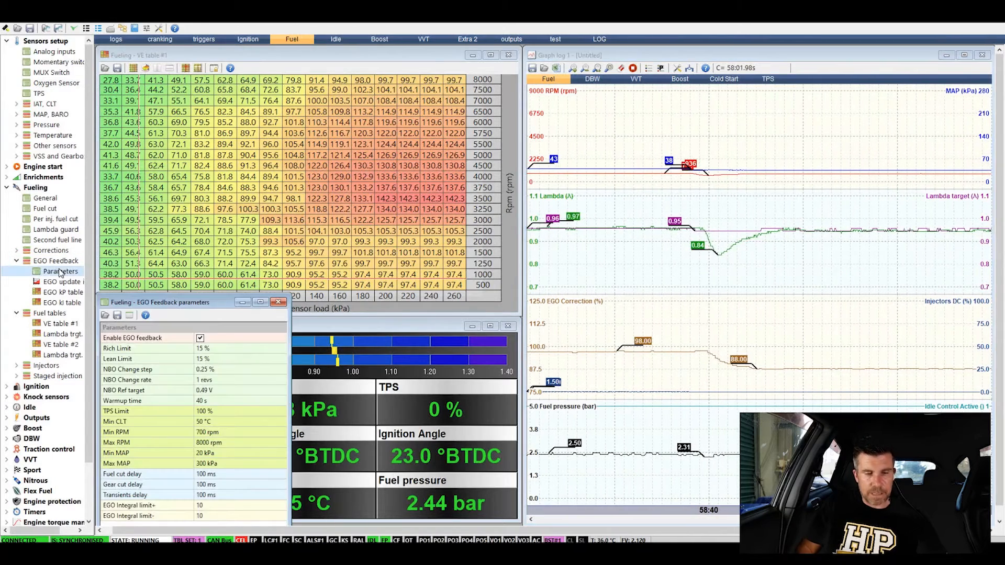
left_click_drag(200, 302, 245, 86)
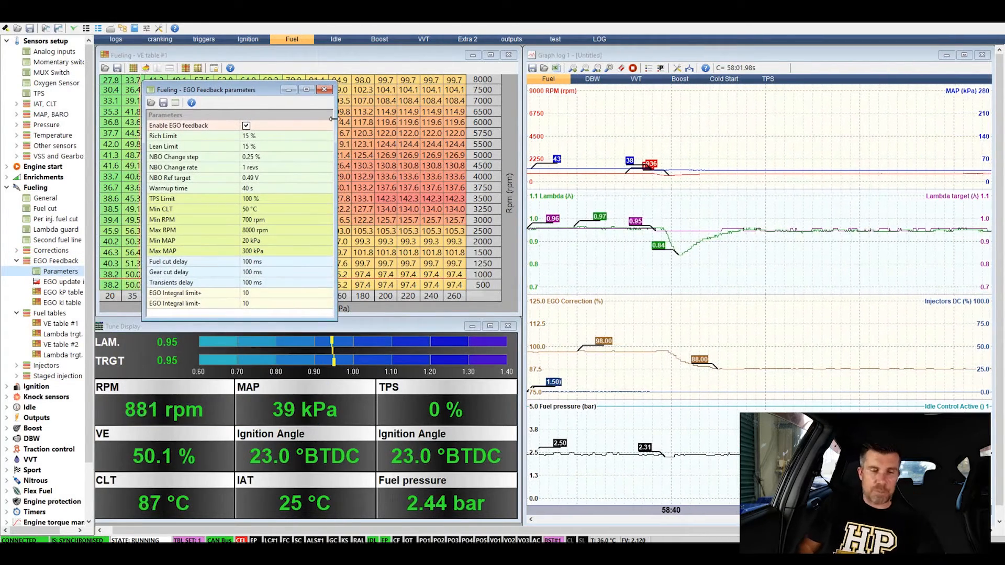
mouse_move(259, 115)
left_mouse_down()
mouse_move(238, 138)
mouse_move(263, 125)
mouse_move(250, 112)
left_mouse_up()
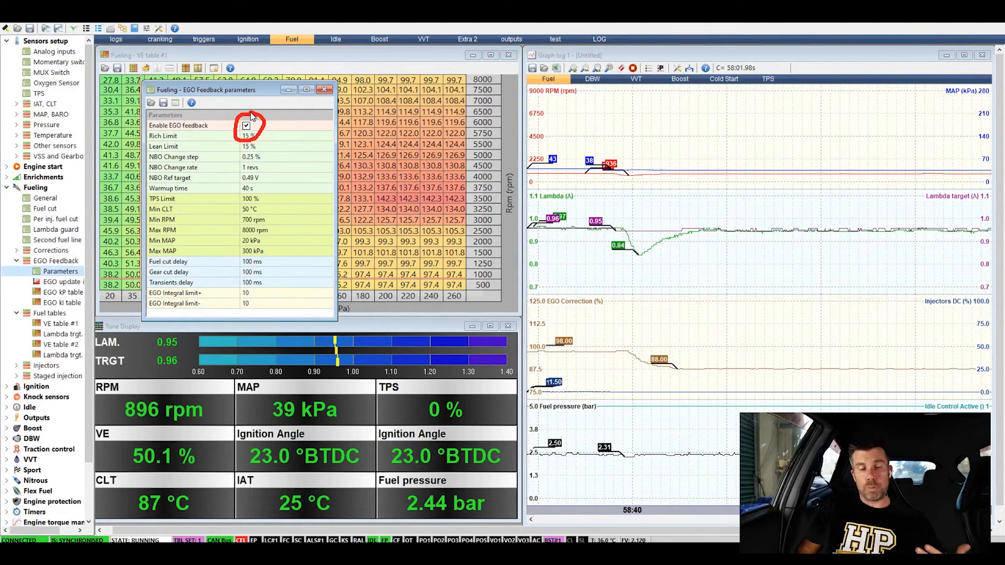
key("Escape")
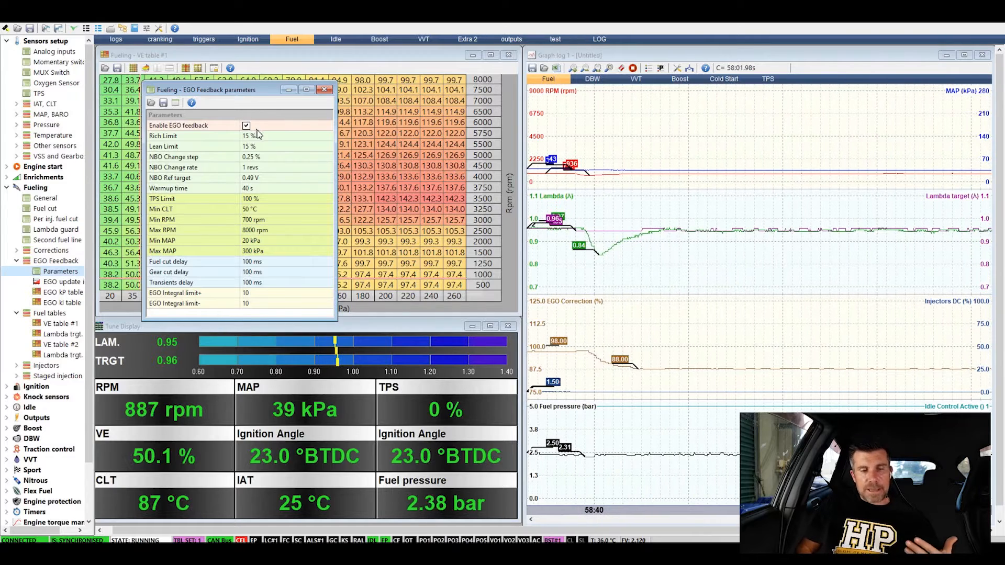
left_click(261, 134)
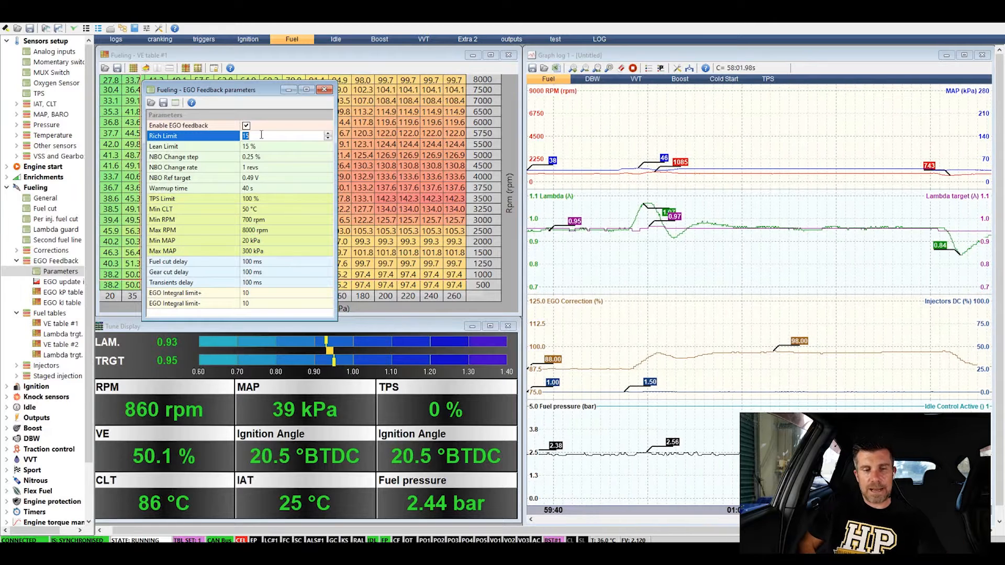
left_click(262, 147)
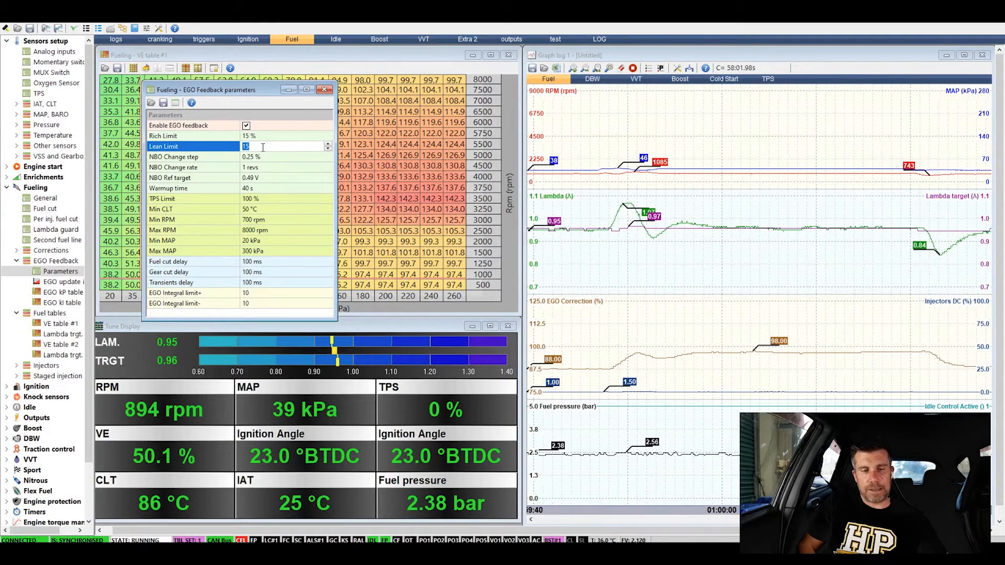
Step: Examine the EGO feedback operating conditions: warmup time, TPS limit, minimum CLT, and the RPM and MAP ranges
left_click(265, 187)
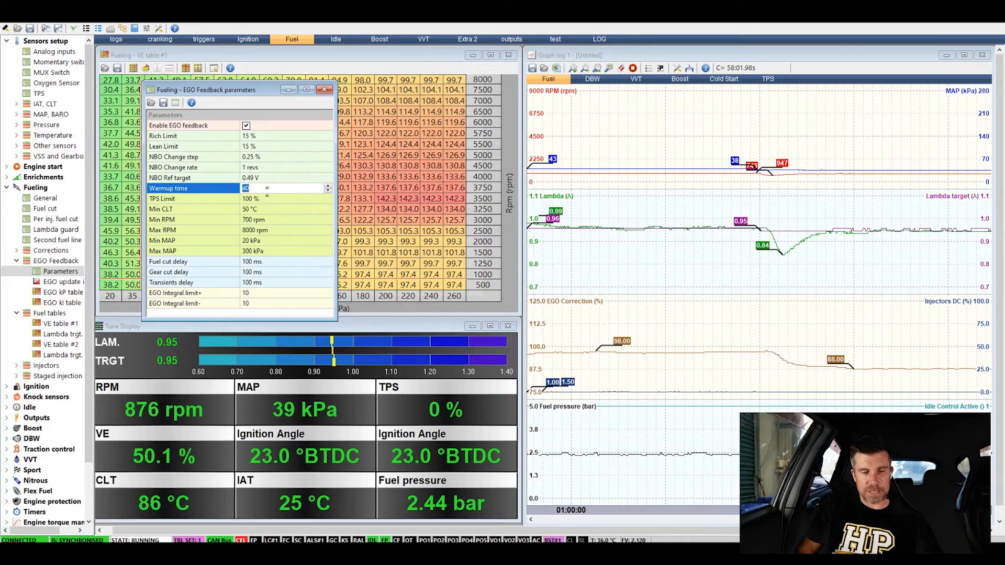
left_click(267, 201)
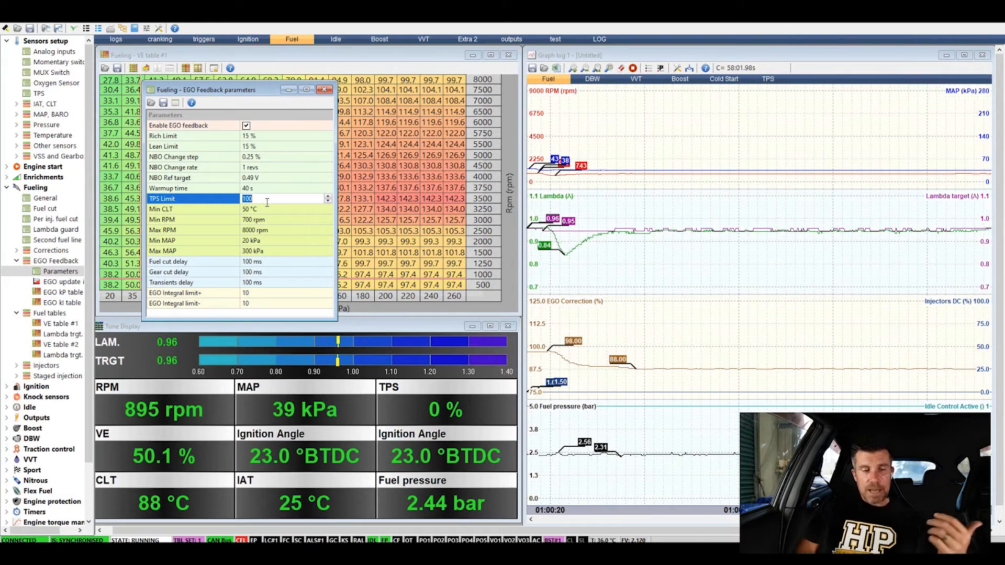
left_click(265, 209)
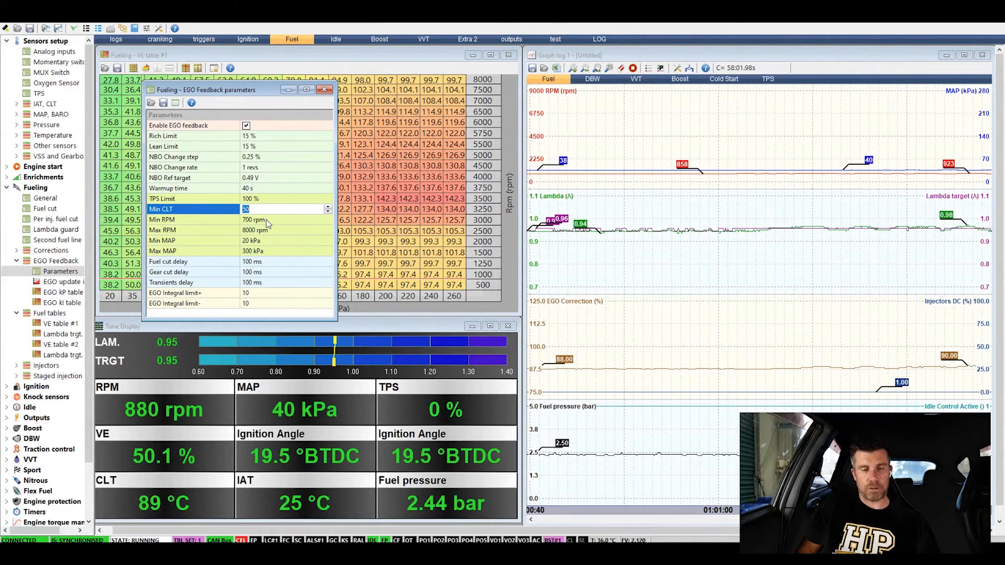
left_click(266, 219)
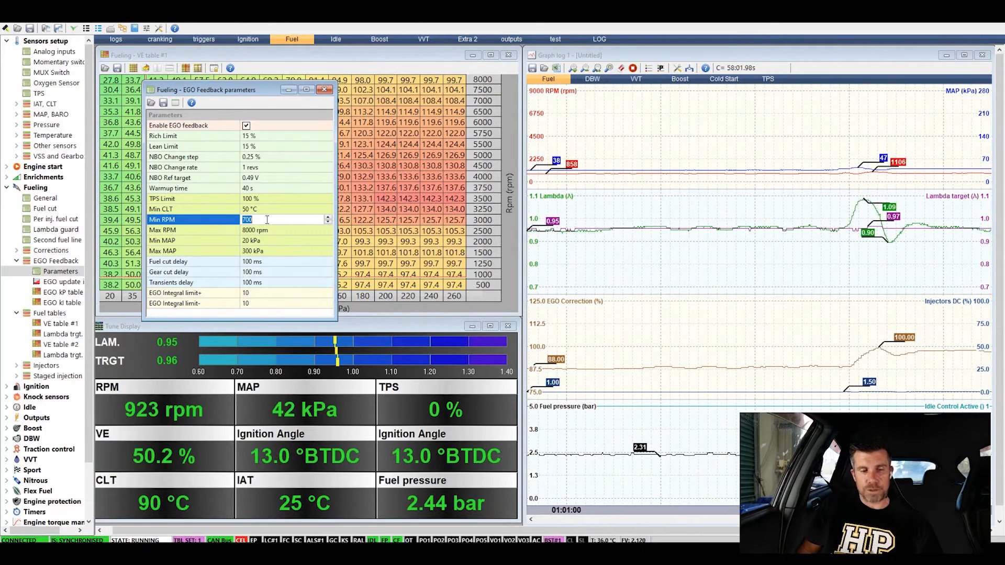
left_click(271, 230)
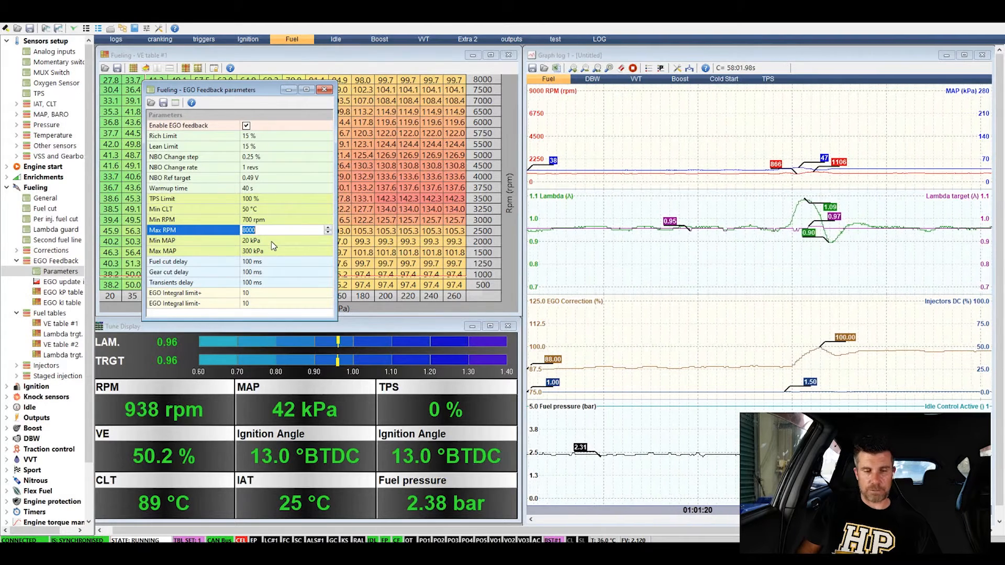
left_click(272, 242)
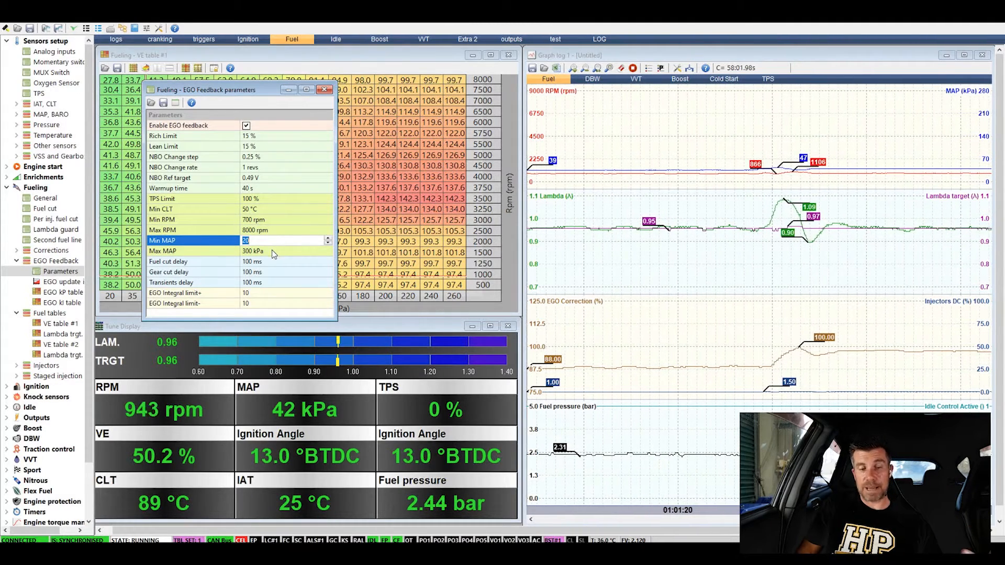
left_click(273, 251)
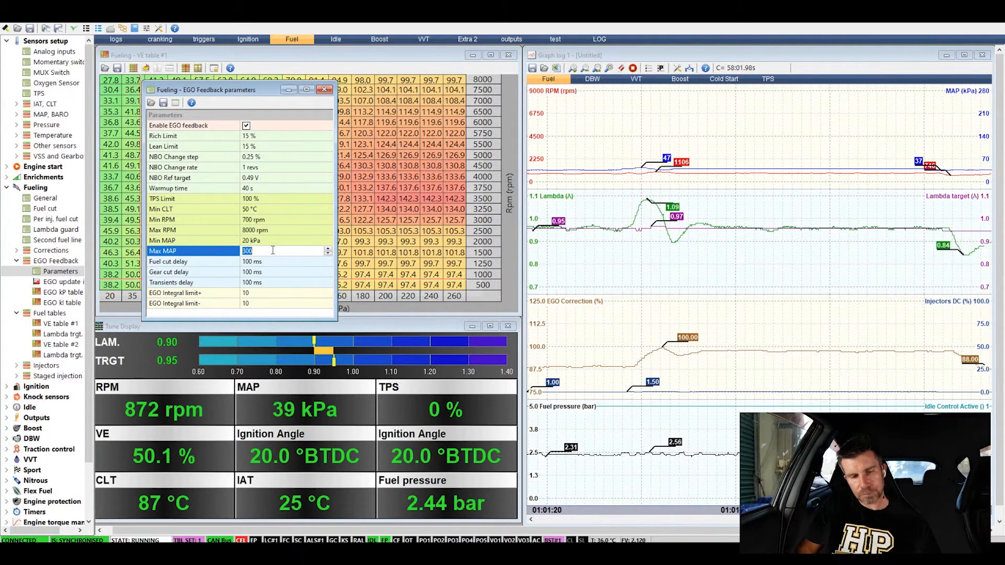
Step: Examine the Fuel cut delay and EGO Integral limit+ parameters, and close the EGO Feedback parameters
left_click(277, 264)
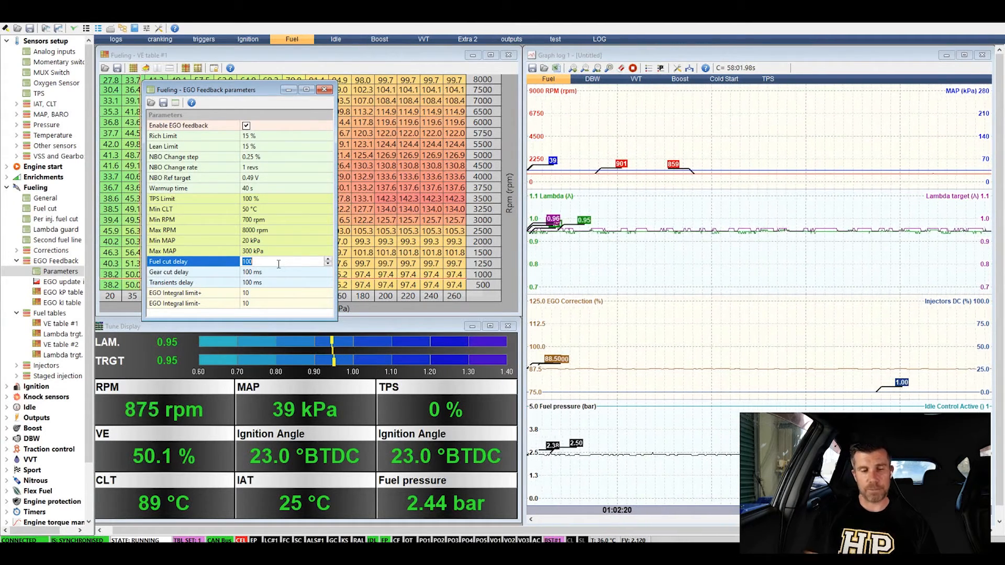
left_click(267, 294)
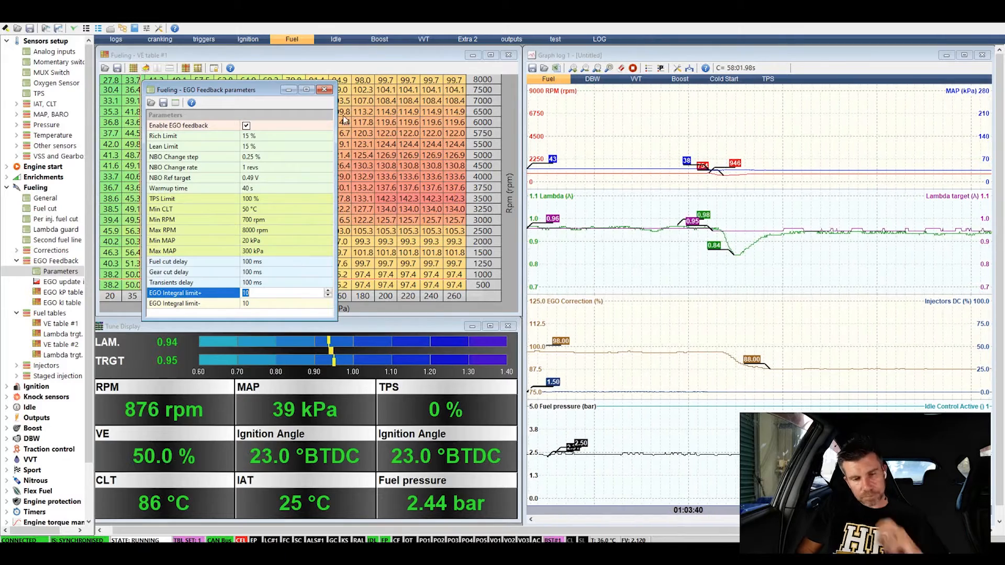
left_click(324, 91)
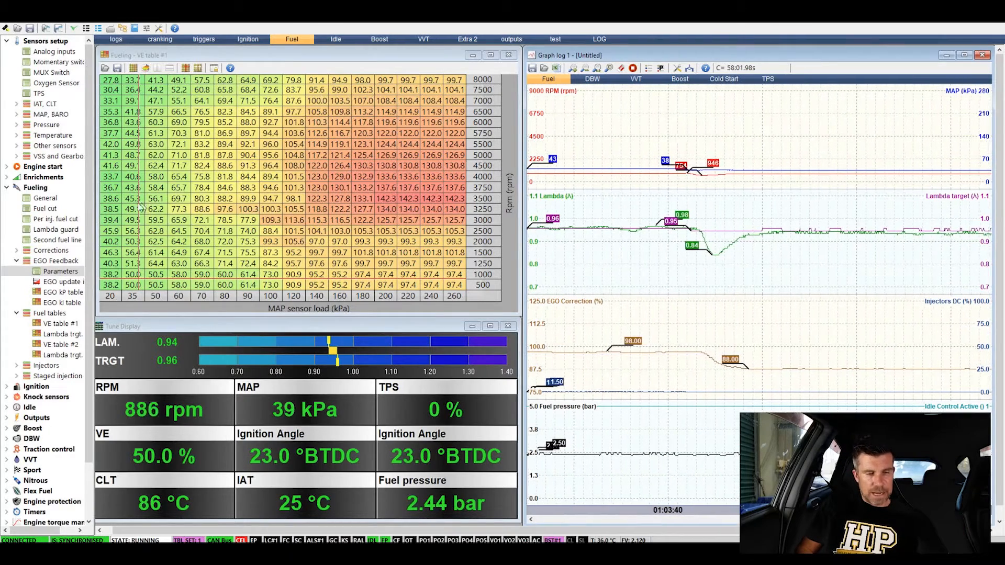
Step: Open the EGO update interval table, enlarge it over the VE table, and examine the intervals across the rpm range
mouse_move(96, 207)
left_mouse_down()
mouse_move(131, 209)
mouse_move(95, 215)
left_mouse_up()
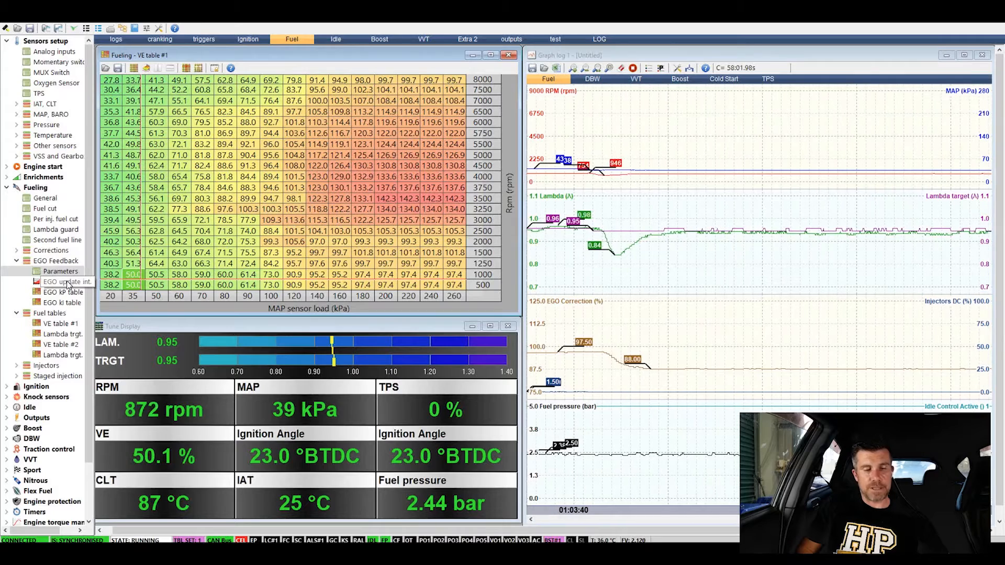
double_click(68, 283)
left_click_drag(158, 407, 164, 109)
left_click_drag(261, 230, 512, 319)
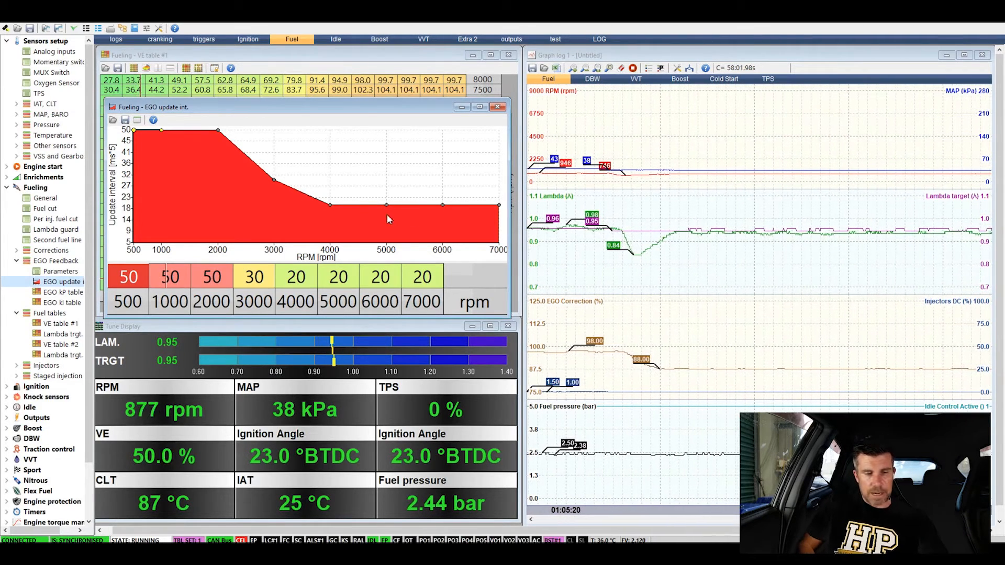
mouse_move(245, 257)
left_mouse_down()
mouse_move(93, 256)
mouse_move(205, 313)
mouse_move(251, 274)
left_mouse_up()
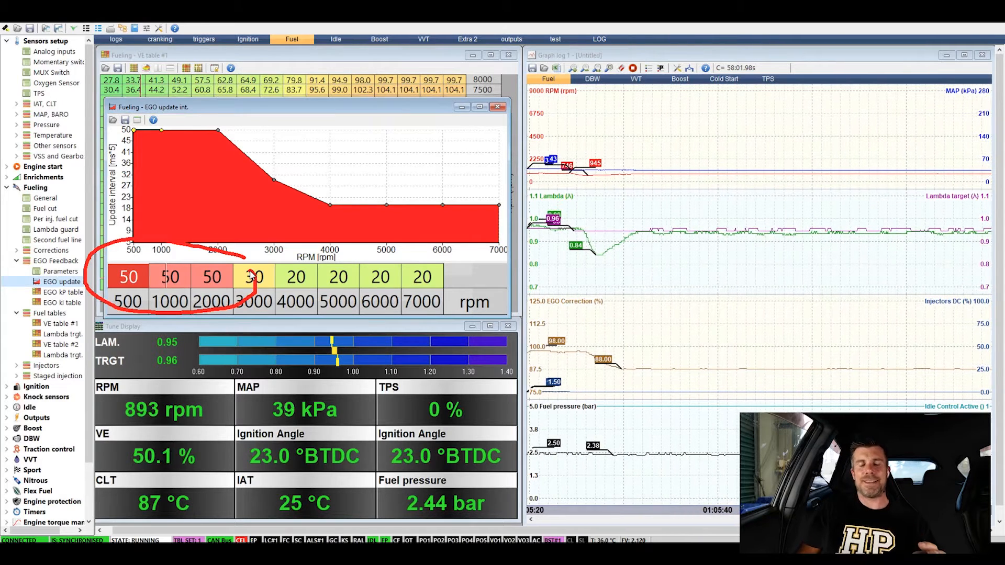
mouse_move(120, 137)
left_mouse_down()
mouse_move(97, 152)
mouse_move(113, 180)
mouse_move(132, 144)
left_mouse_up()
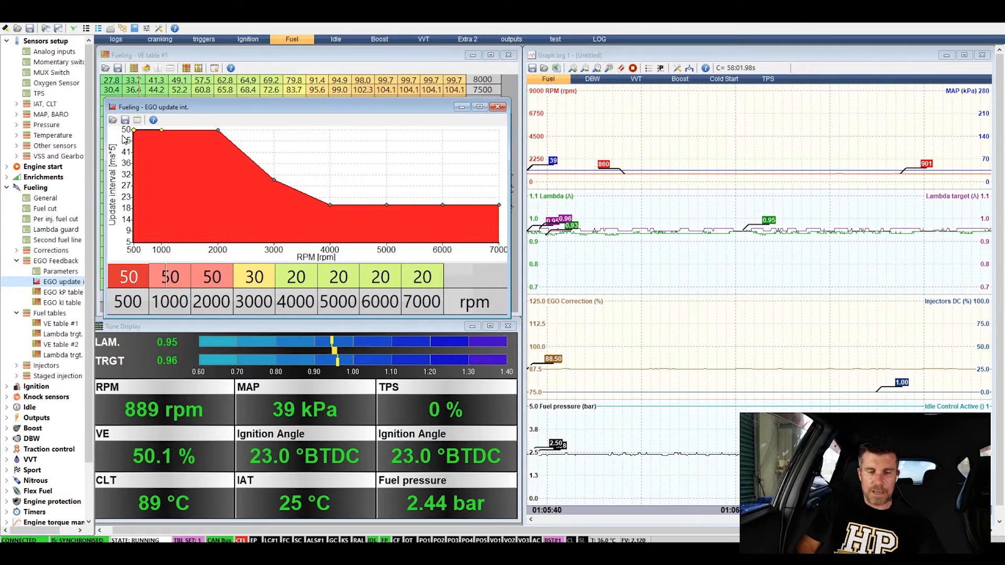
mouse_move(469, 257)
left_mouse_down()
mouse_move(314, 266)
mouse_move(356, 308)
mouse_move(475, 293)
mouse_move(457, 250)
left_mouse_up()
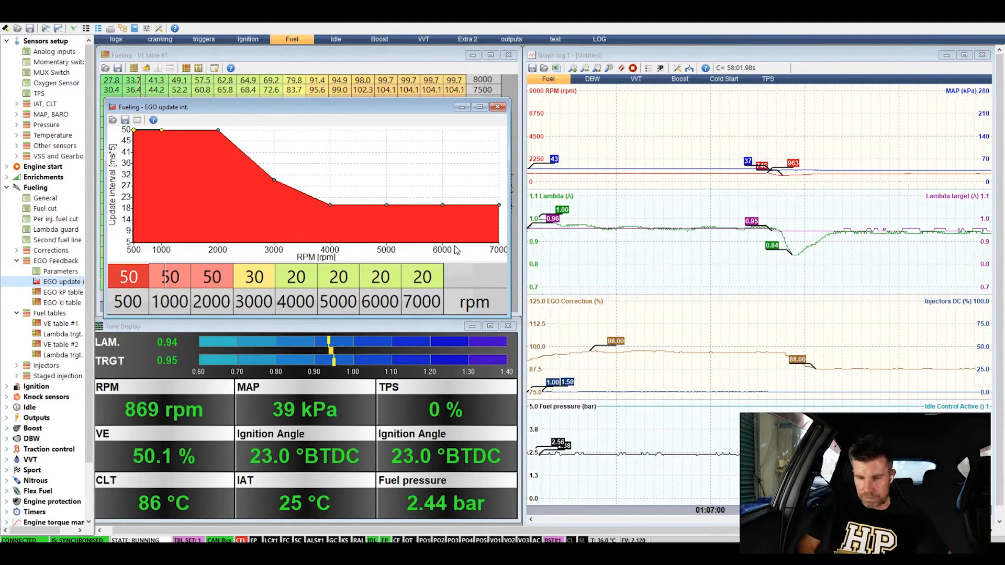
Step: Set the EGO update interval to 20 at 500, 1000 and 2000 rpm, and check the logged EGO Correction before 01:07:00
left_click(734, 370)
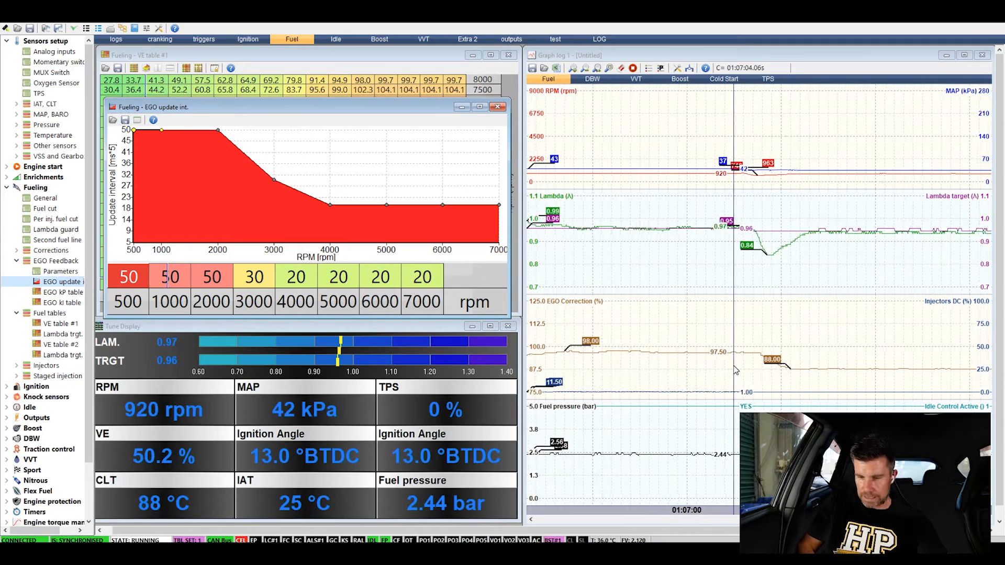
left_click(204, 280)
key("shift+Left")
key("shift+Left")
type("20")
key("Return")
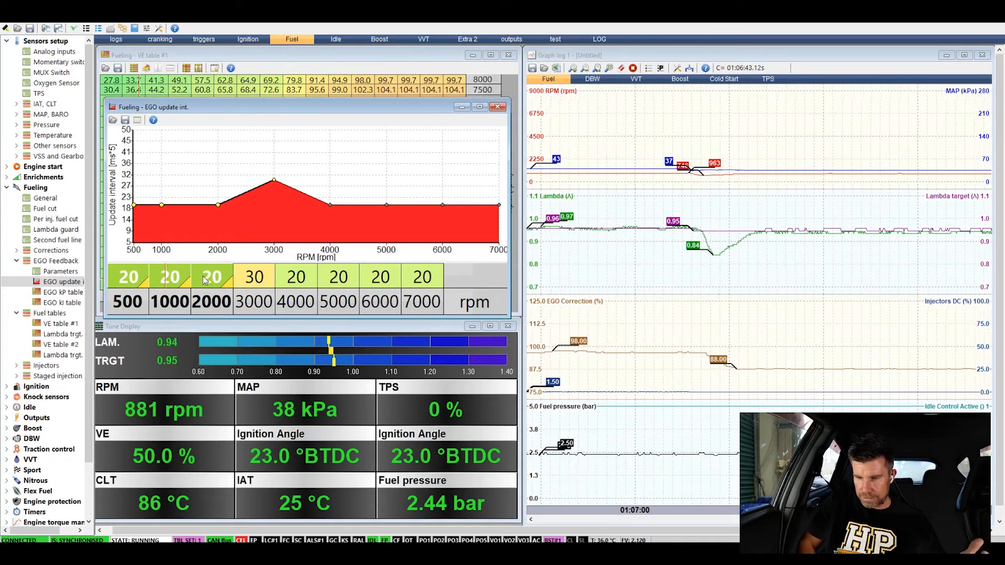
left_click(650, 388)
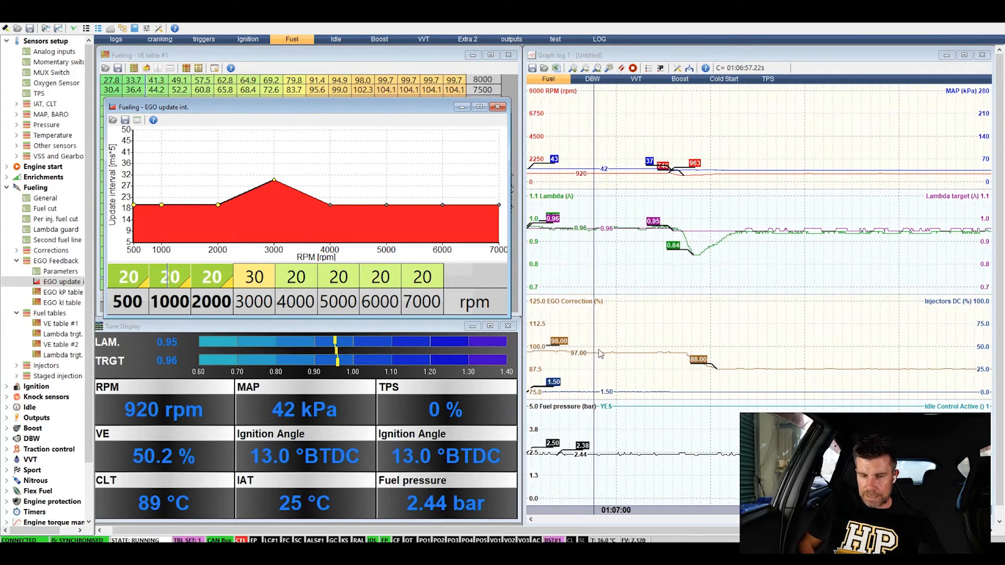
left_click_drag(642, 343, 502, 112)
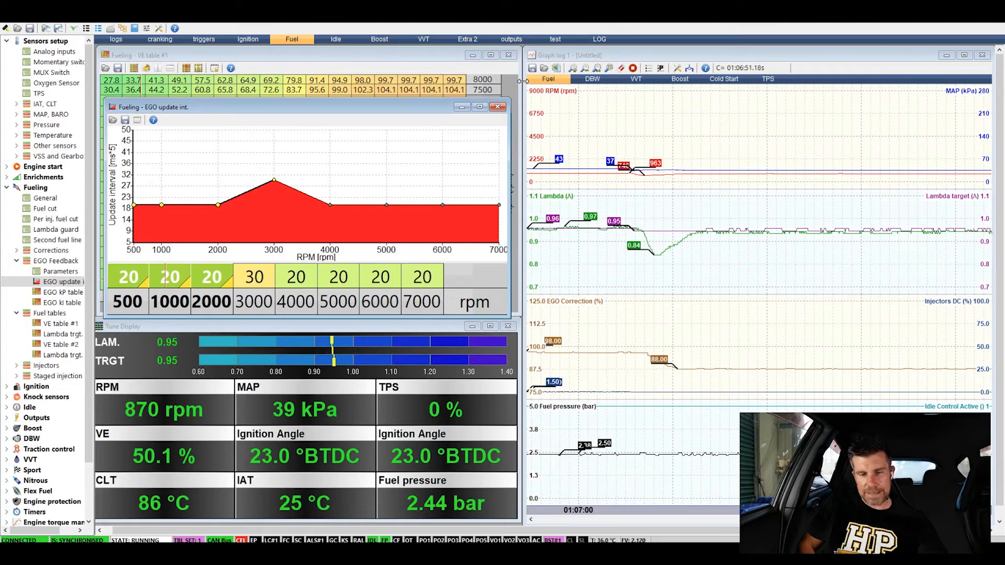
Step: Close the EGO update interval table and set the 35 kPa VE cells at 500 and 1000 rpm to 40
left_click(497, 107)
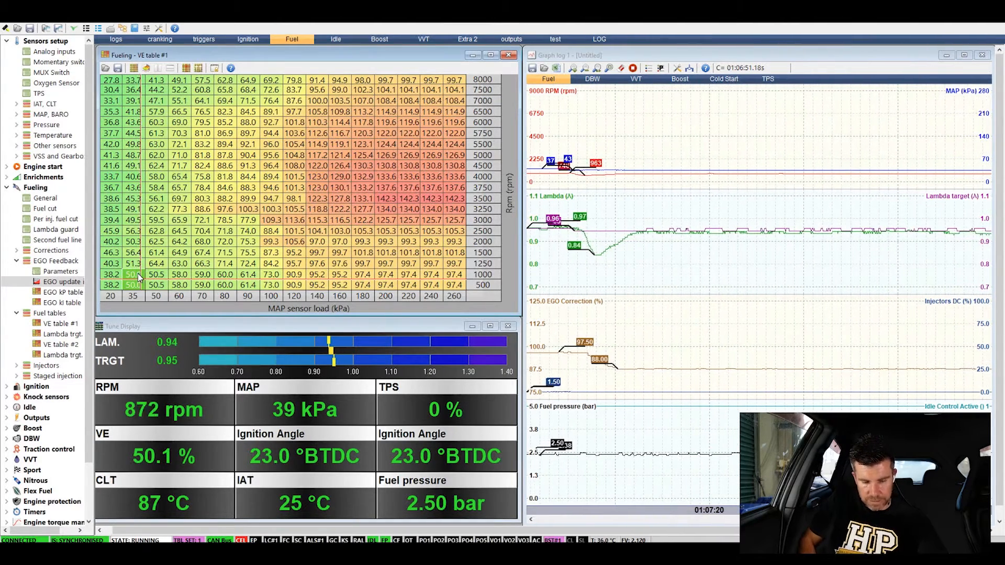
type("40")
key("Return")
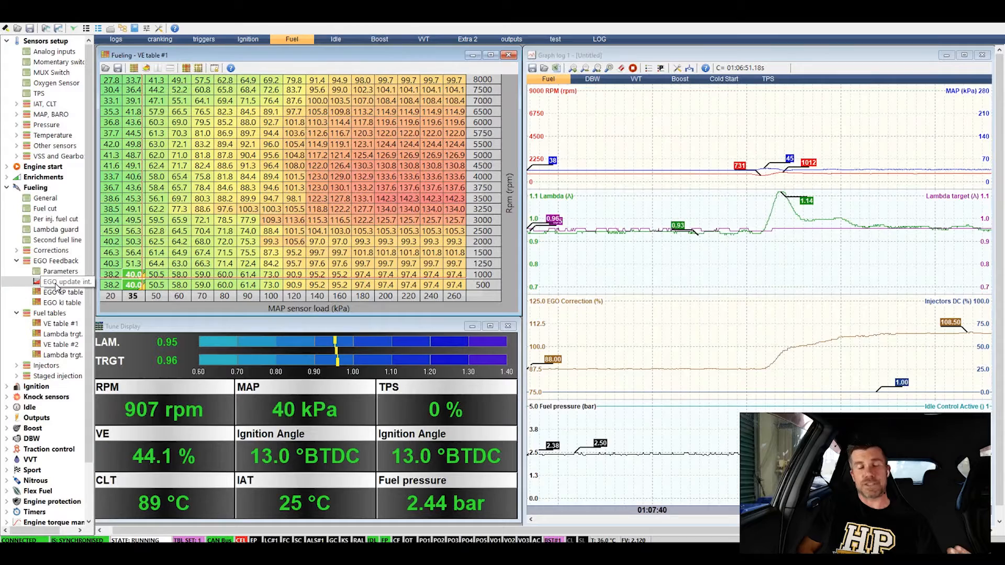
Step: Reopen the EGO update interval table, set the 500, 1000 and 2000 rpm intervals to 40, and close it
double_click(56, 282)
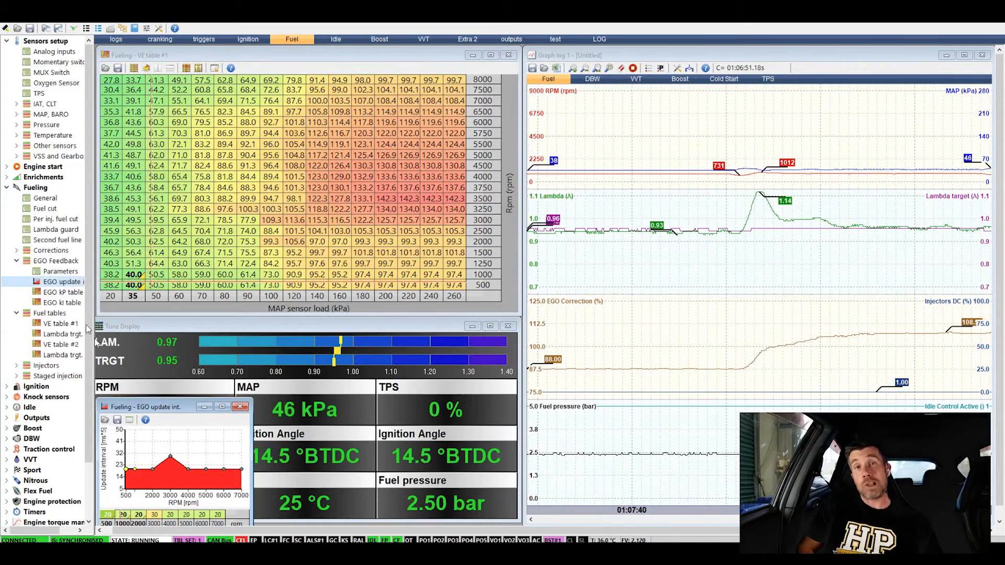
left_click(135, 517)
key("Left")
key("shift+Left")
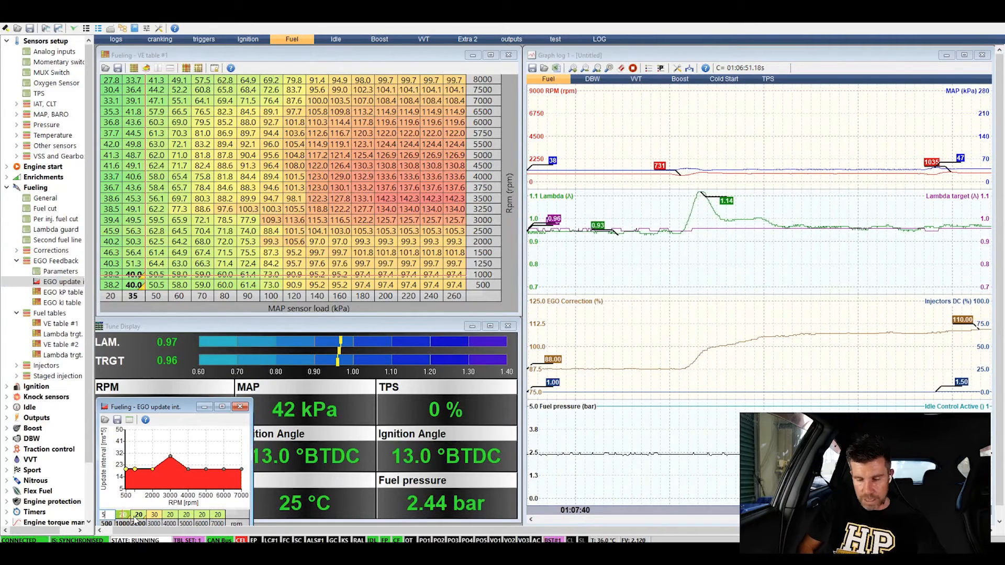
type("40")
key("Return")
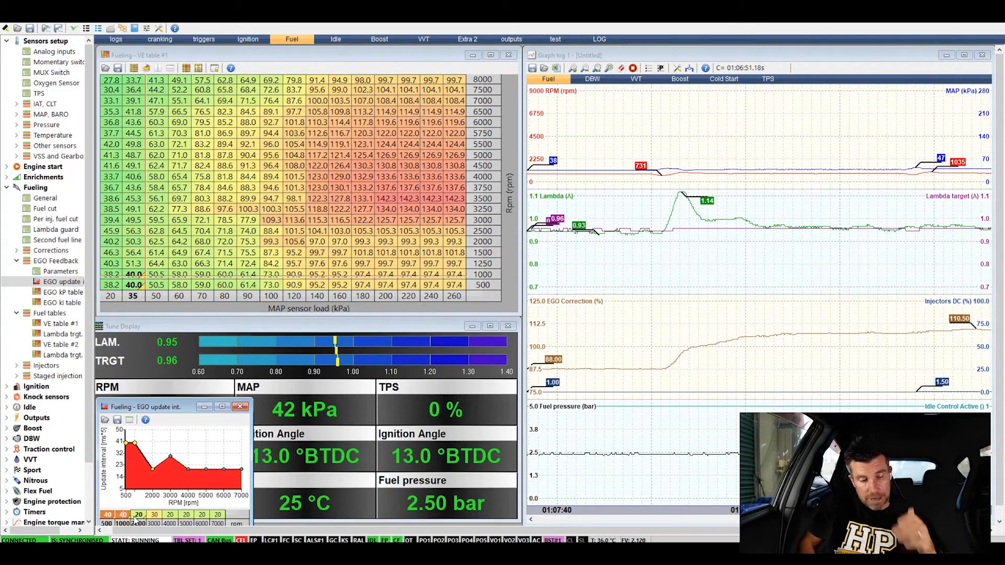
left_click(135, 517)
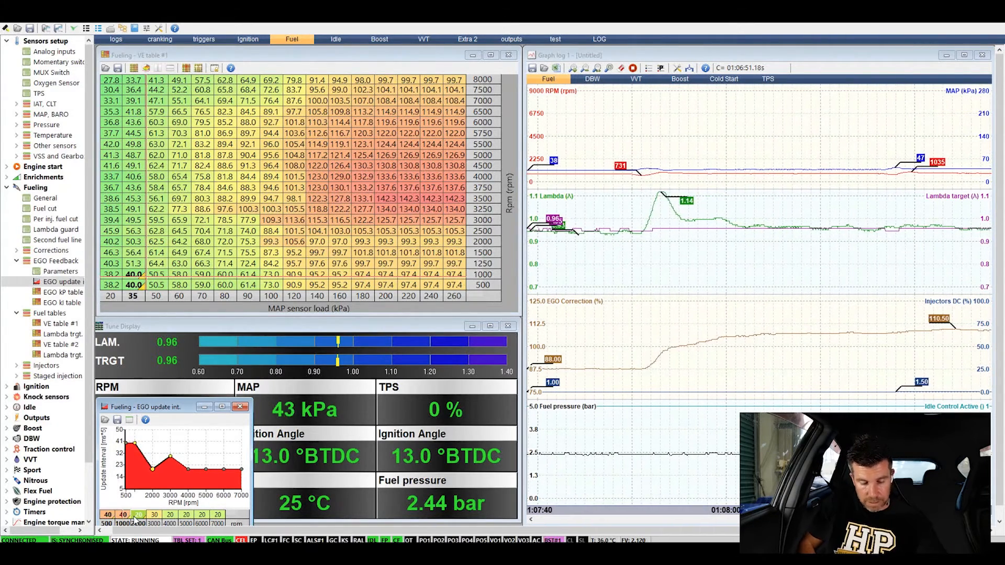
type("40")
key("Return")
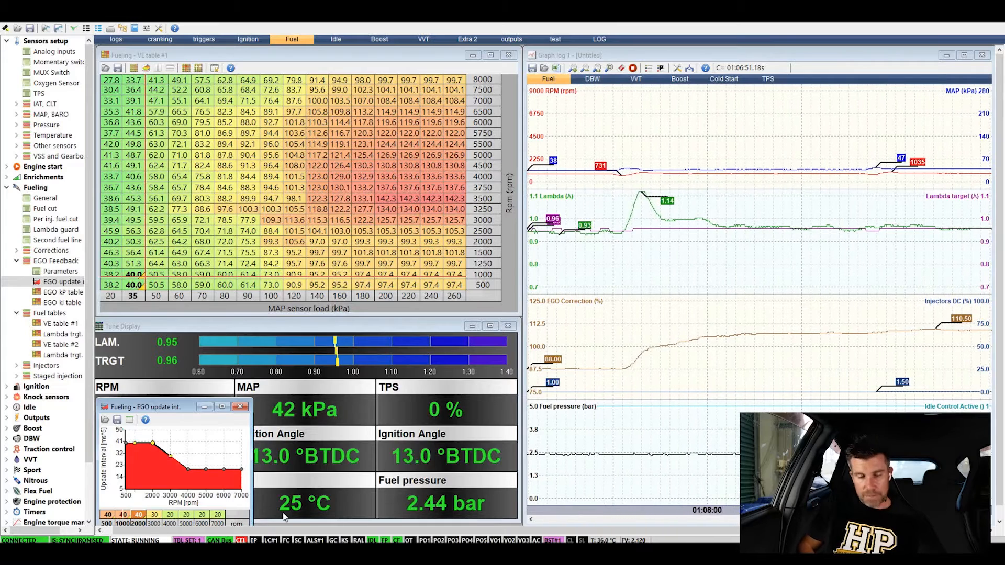
left_click(240, 407)
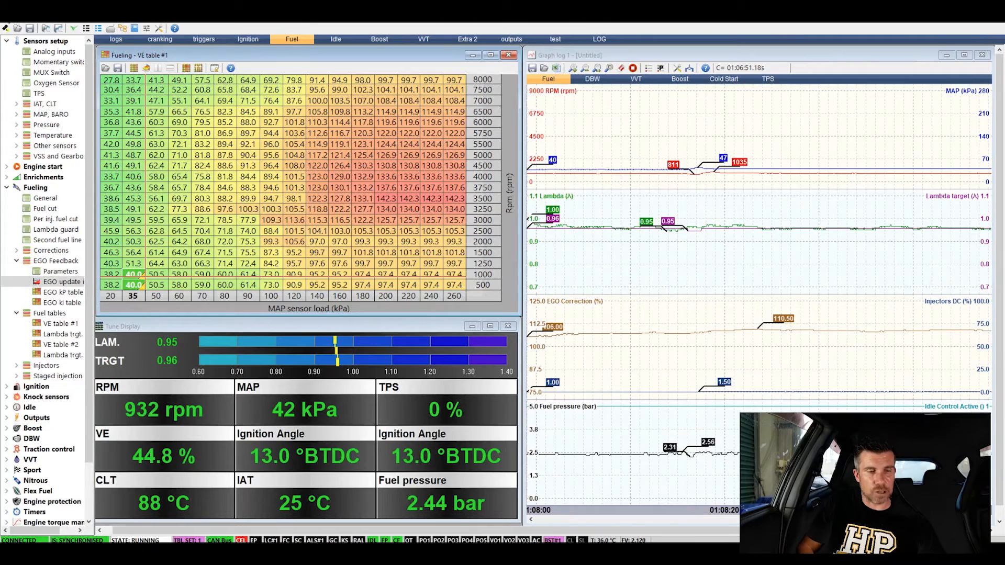
Step: Open the EGO kP table, place it over the VE table and enlarge it
left_click(7, 29)
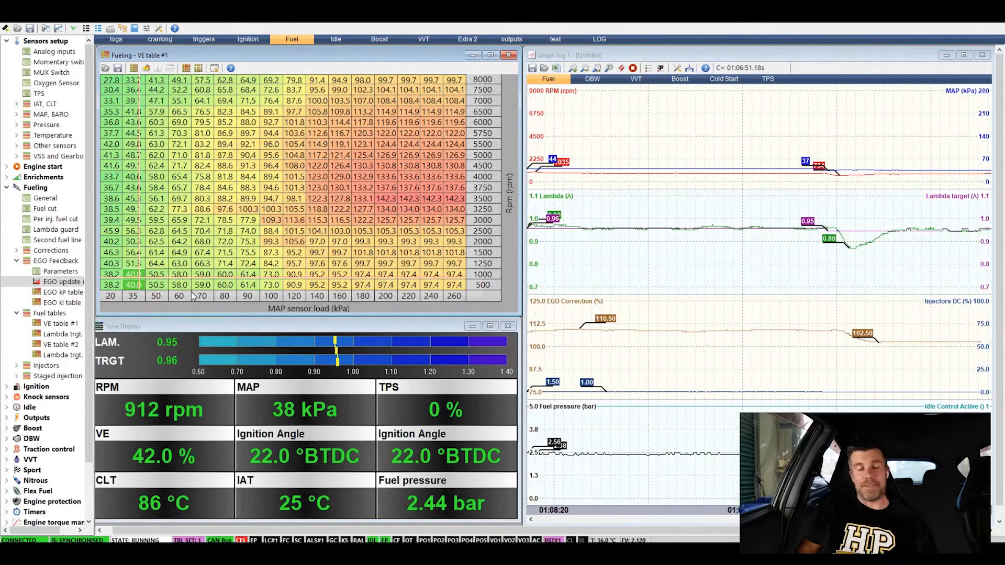
double_click(58, 292)
left_click_drag(693, 410, 243, 45)
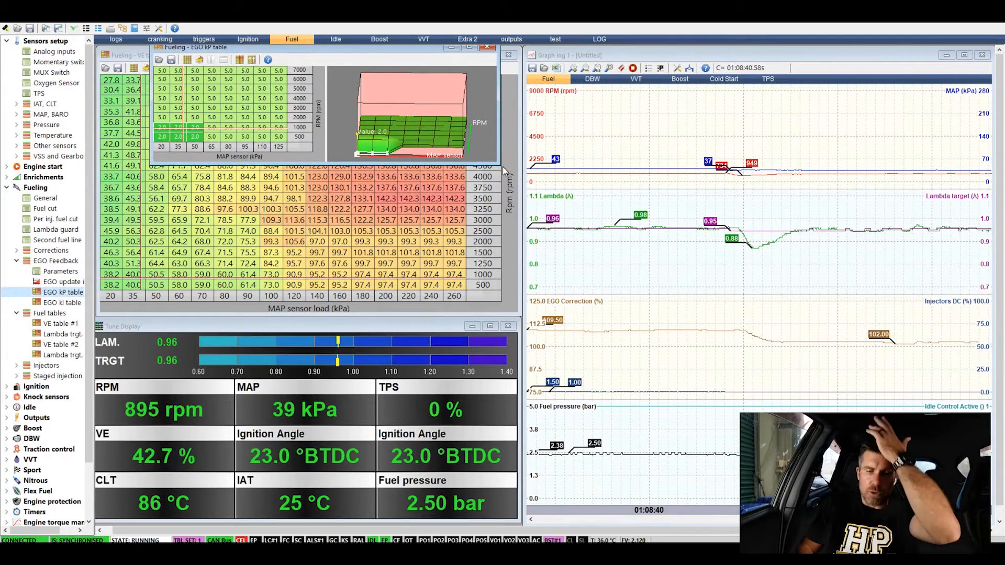
left_click_drag(500, 164, 519, 214)
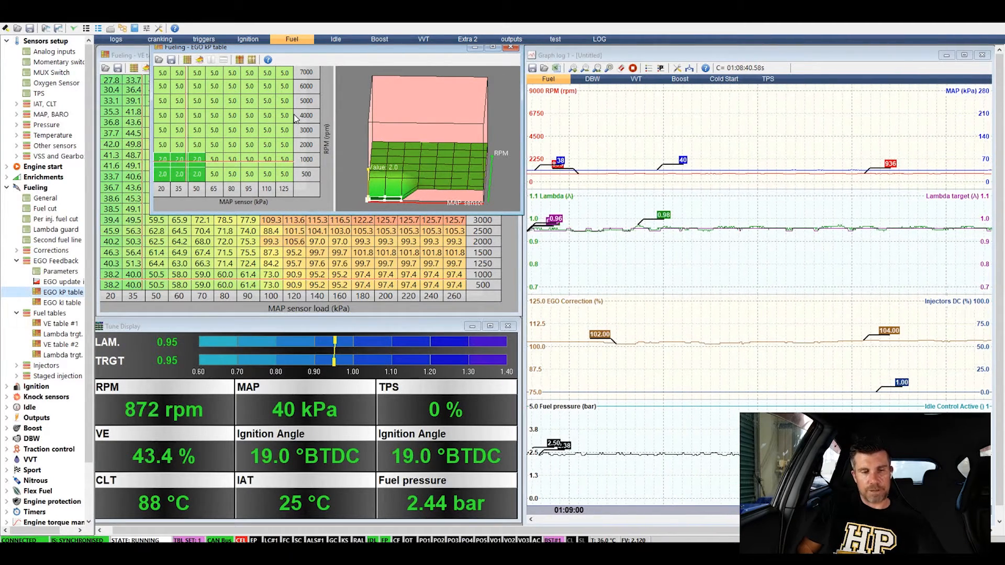
Step: Set the EGO kP cells for 20, 35 and 50 kPa at 500 and 1000 rpm to 10
left_click(201, 164)
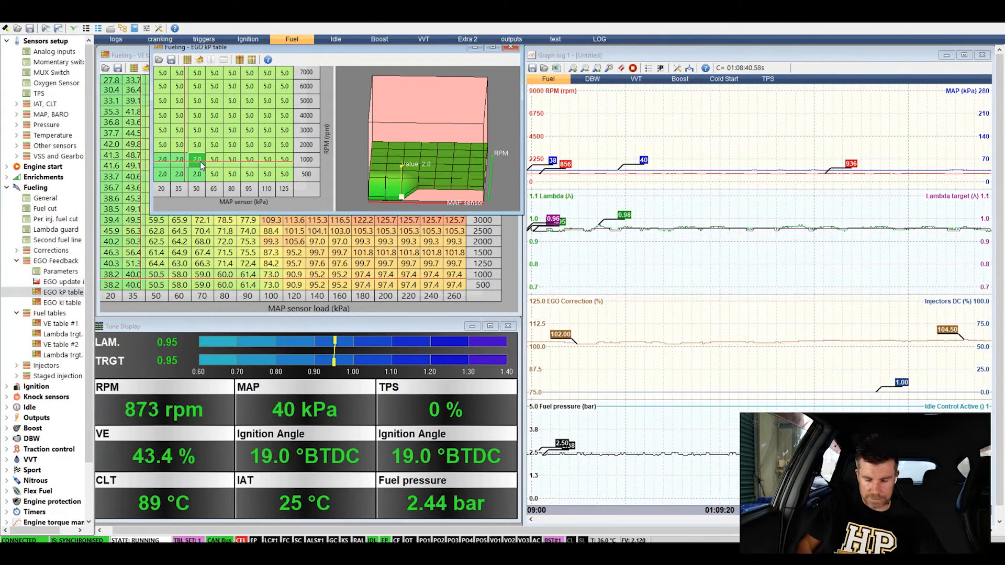
key("shift+Down")
key("shift+Left")
key("shift+Left")
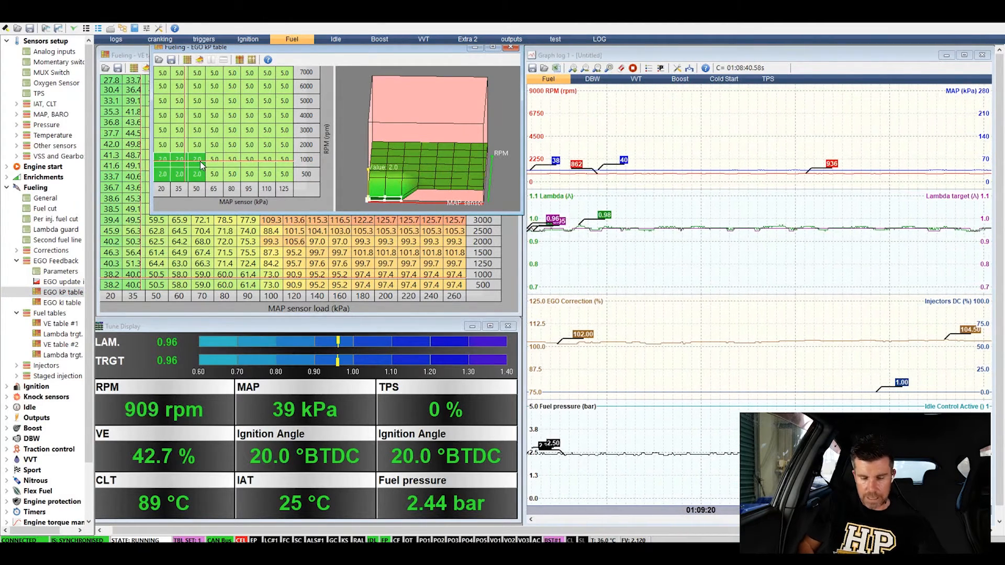
key("Return")
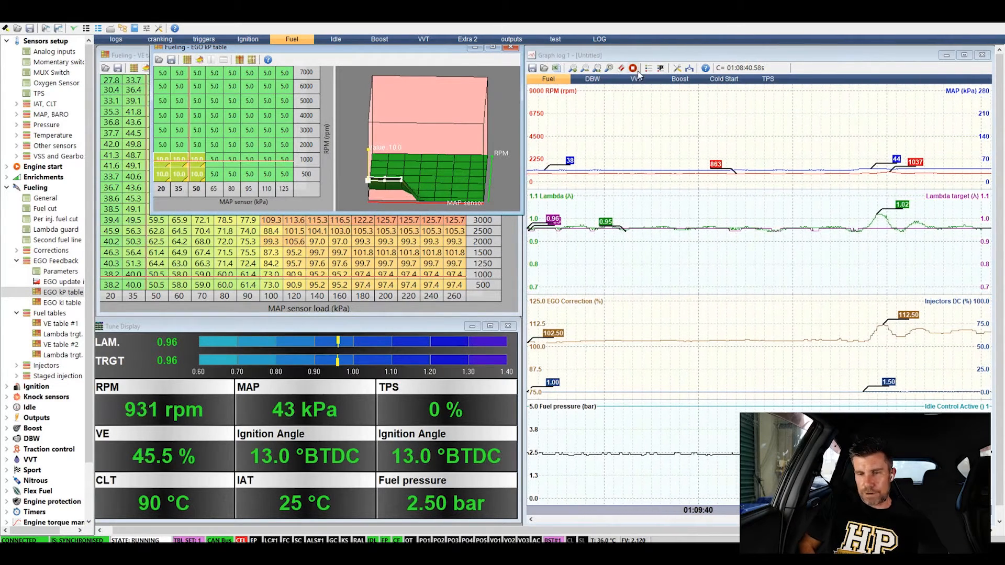
Step: Pause the graph log, examine the lambda and EGO Correction traces around 01:10:00, and resume the live log
left_click(713, 186)
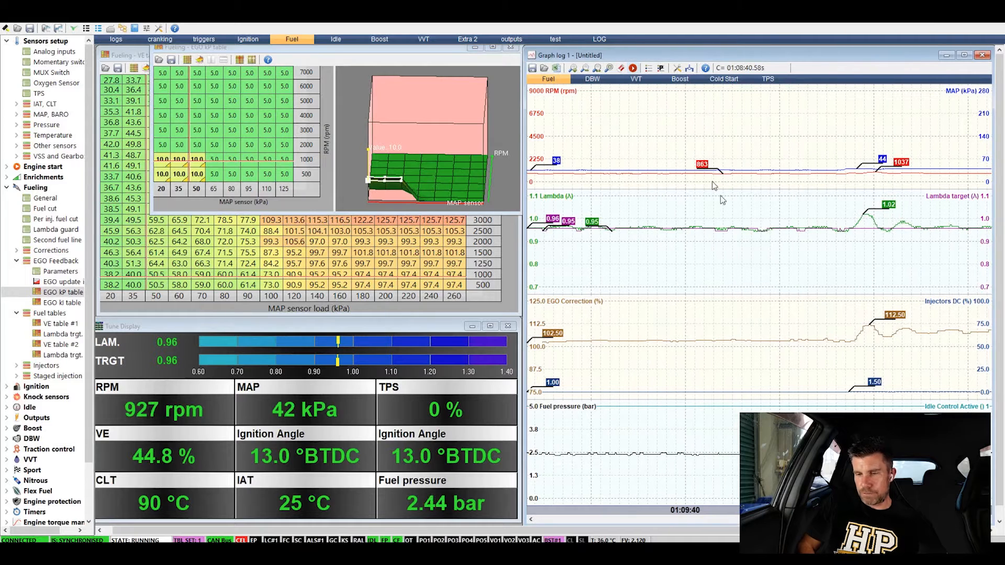
mouse_move(929, 234)
left_mouse_down()
mouse_move(827, 224)
mouse_move(939, 210)
left_mouse_up()
left_click(875, 250)
left_click_drag(865, 250, 872, 219)
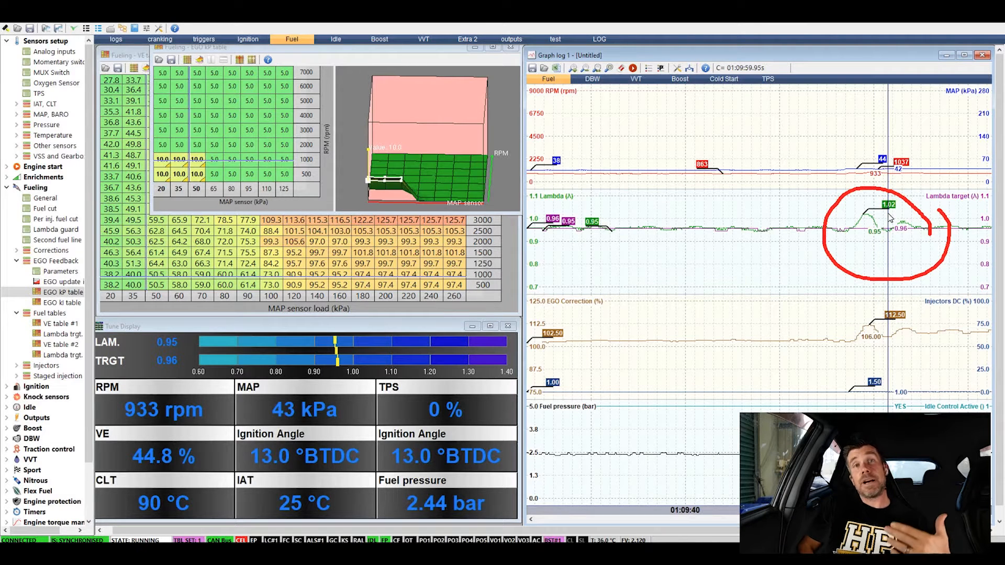
left_click_drag(890, 219, 933, 220)
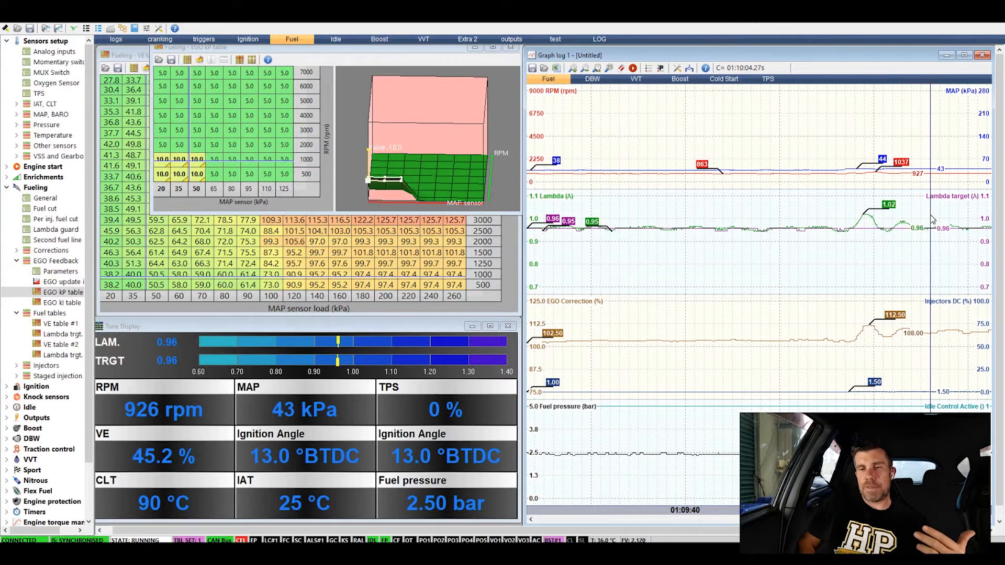
left_click(635, 69)
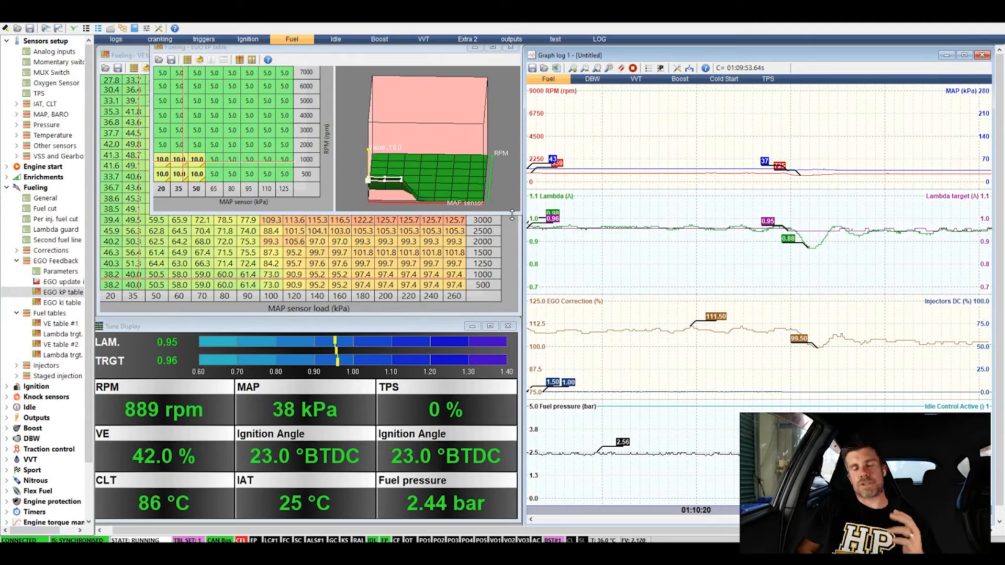
Step: Set the EGO kP cells for 20, 35 and 50 kPa at 500 and 1000 rpm back to 2 and close the table
left_click(199, 167)
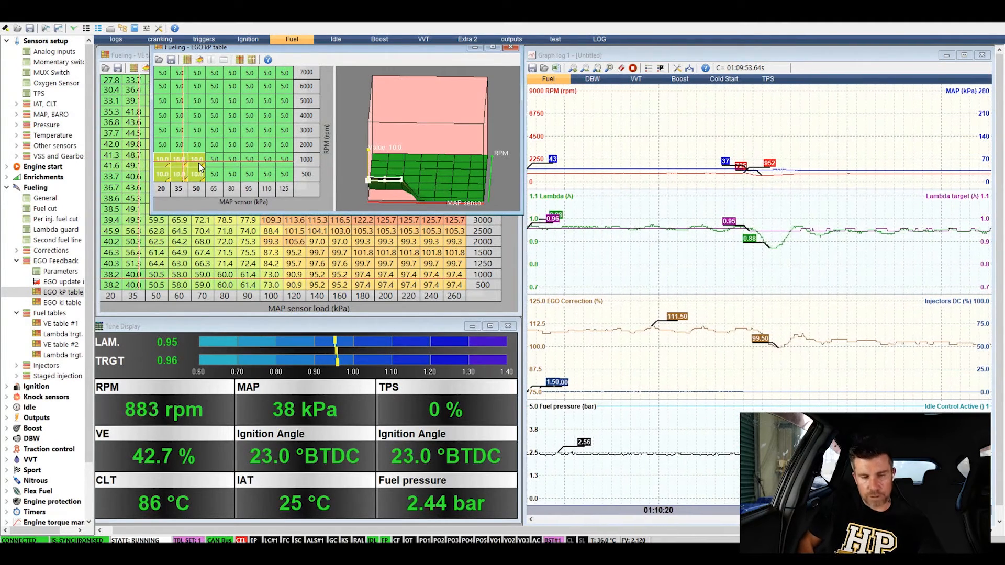
type("2")
key("Return")
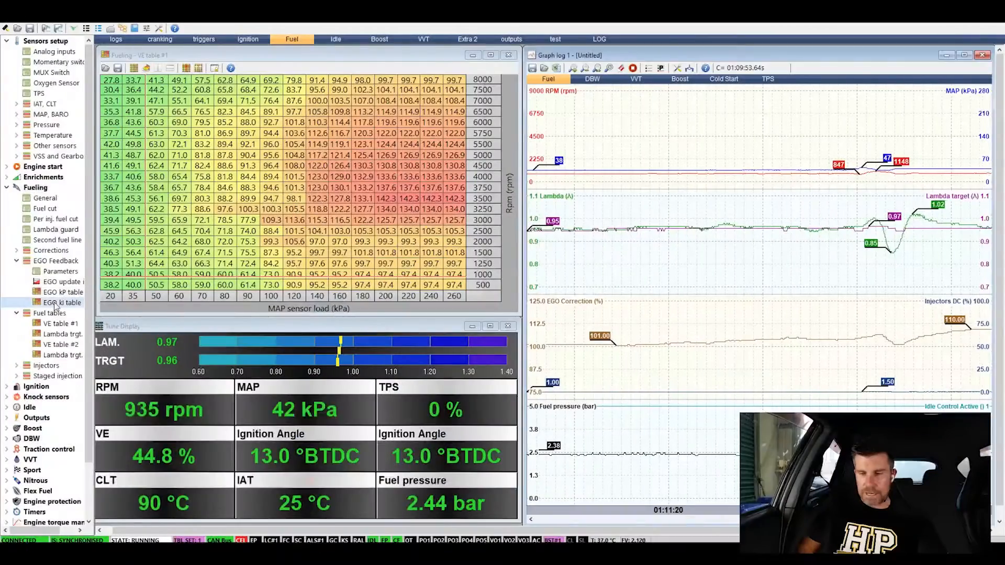
Step: Open the EGO kI table, place it over the VE table and enlarge it
double_click(55, 304)
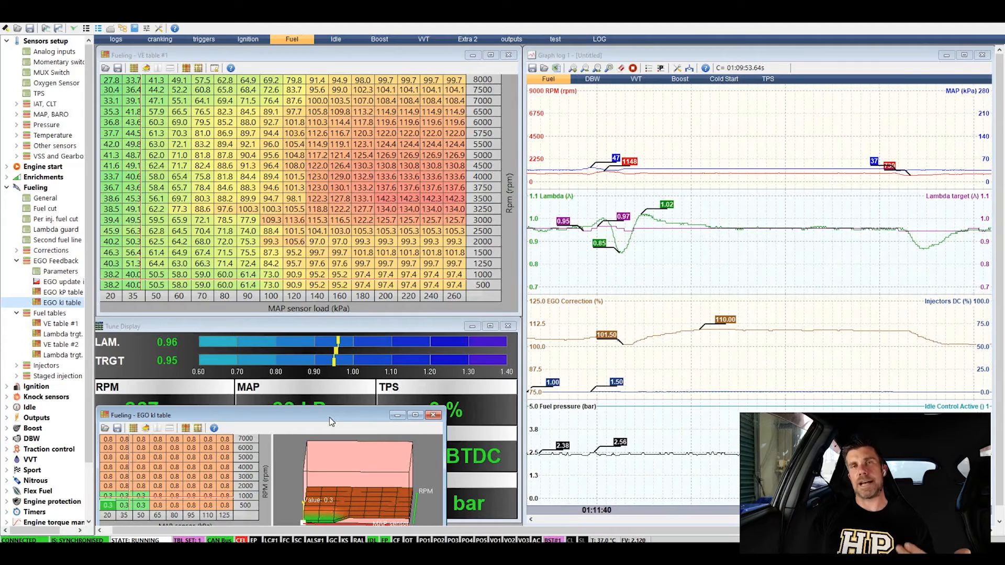
left_click_drag(328, 416, 364, 121)
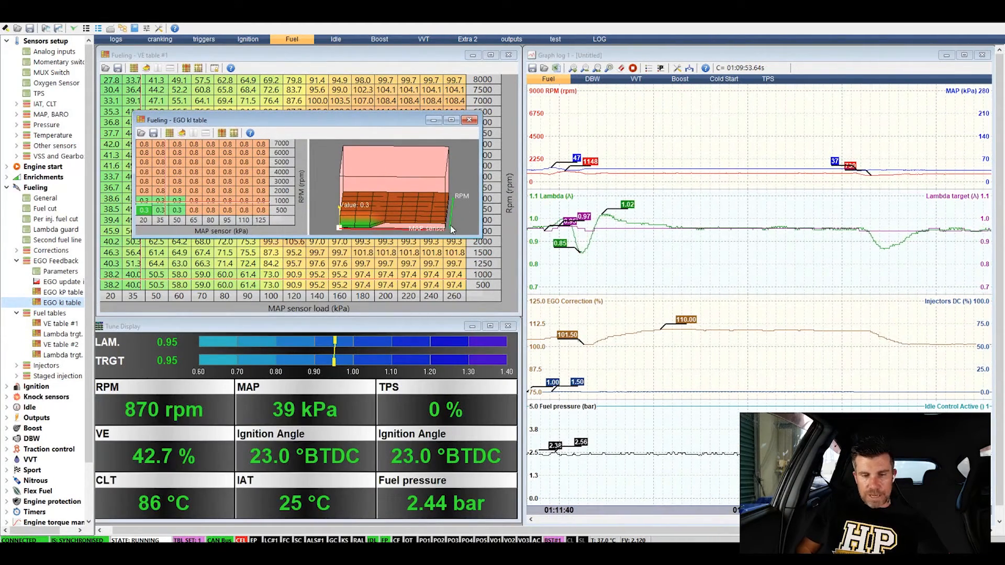
left_click_drag(478, 234, 514, 324)
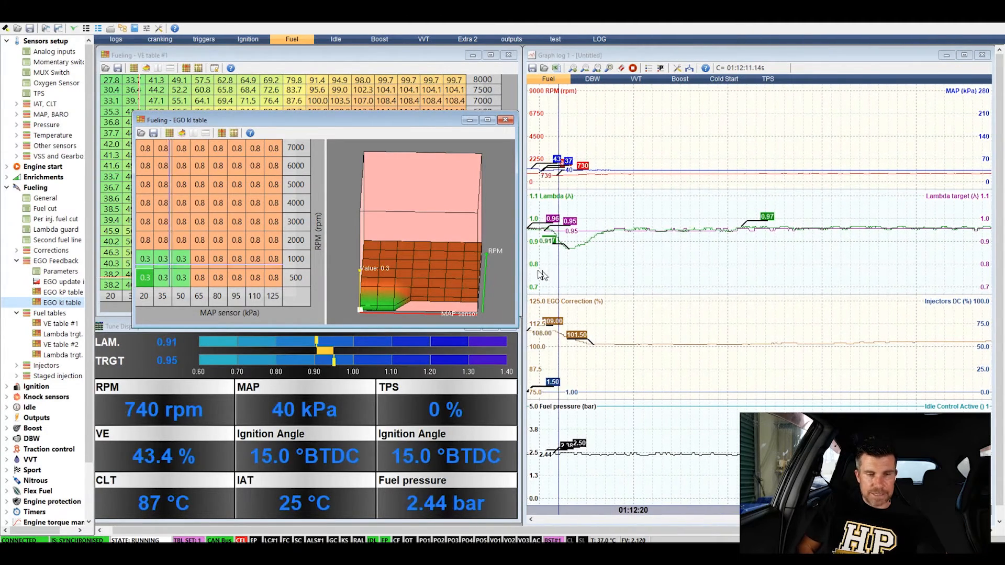
mouse_move(300, 134)
left_mouse_down()
mouse_move(264, 124)
mouse_move(122, 140)
mouse_move(103, 306)
mouse_move(193, 332)
mouse_move(276, 314)
mouse_move(309, 142)
mouse_move(295, 137)
left_mouse_up()
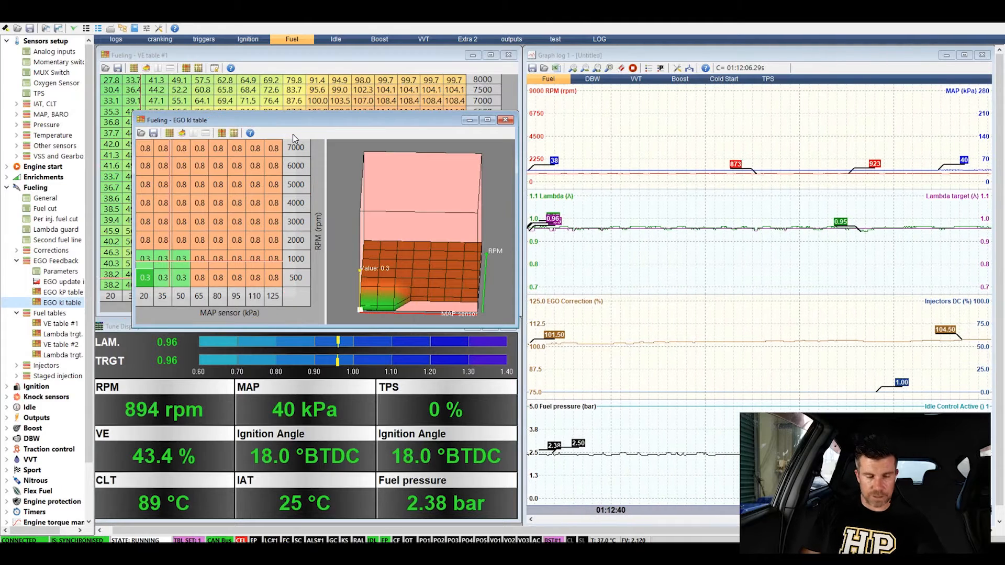
Step: Try a value of 5 in the EGO kI cells for 20 to 50 kPa at 500 and 1000 rpm, and return them to 0.3
left_click(147, 260)
key("shift+Down")
key("shift+Right")
key("shift+Right")
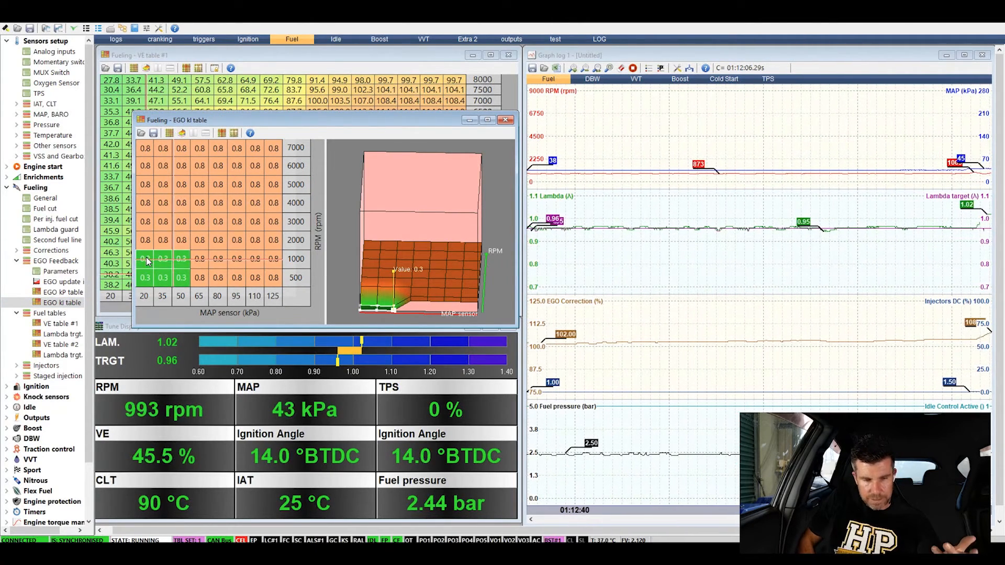
type("5")
key("Return")
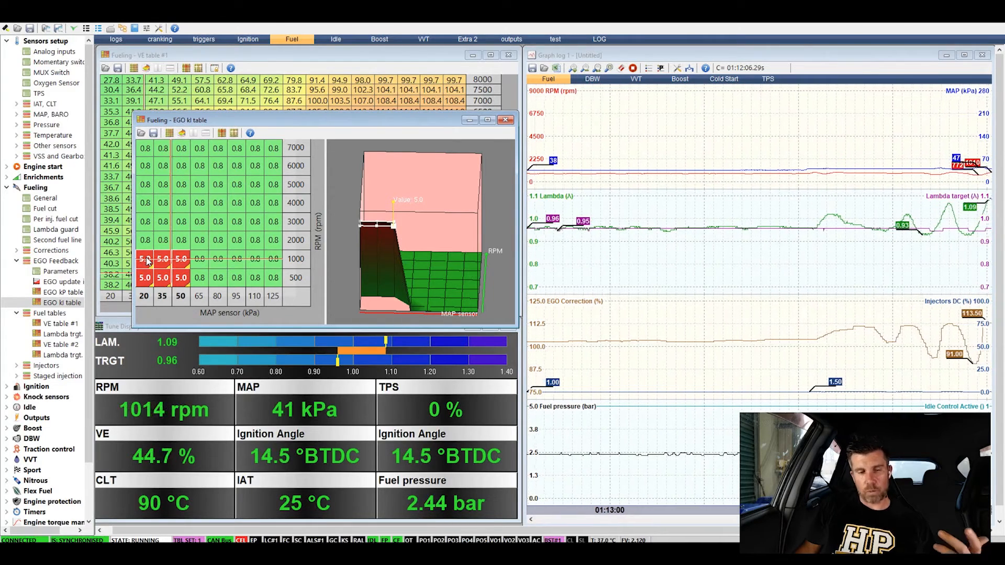
type("0.3")
key("Return")
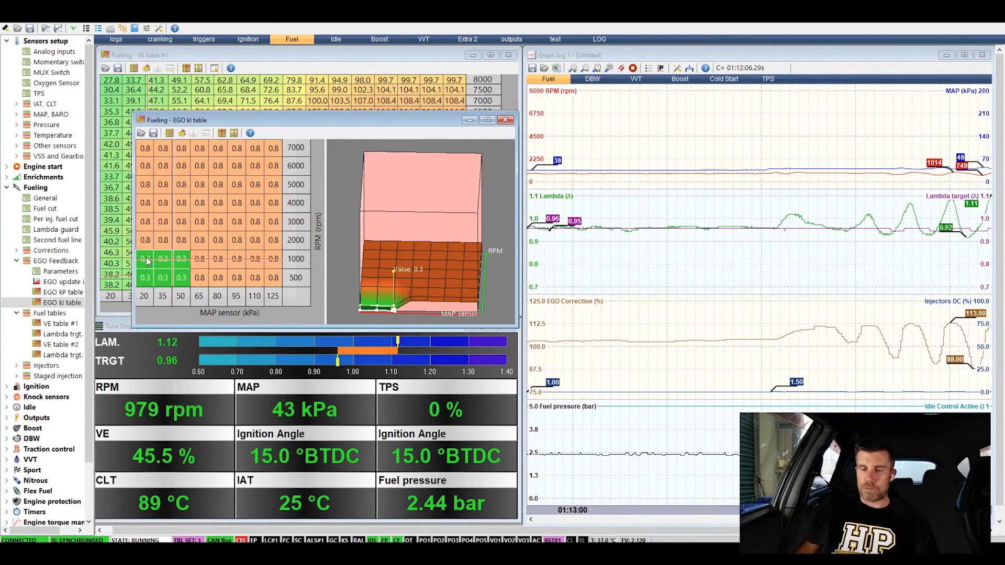
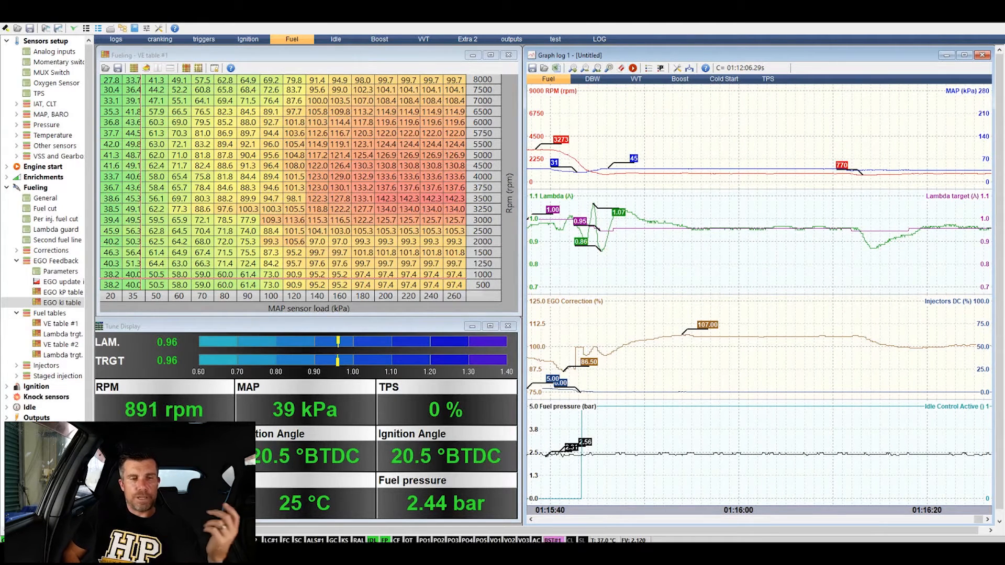
Step: Start Autotune for VE table 1 with its default limits, and place the proposed VE table over the VE table to examine the adjusted cells
left_click(89, 24)
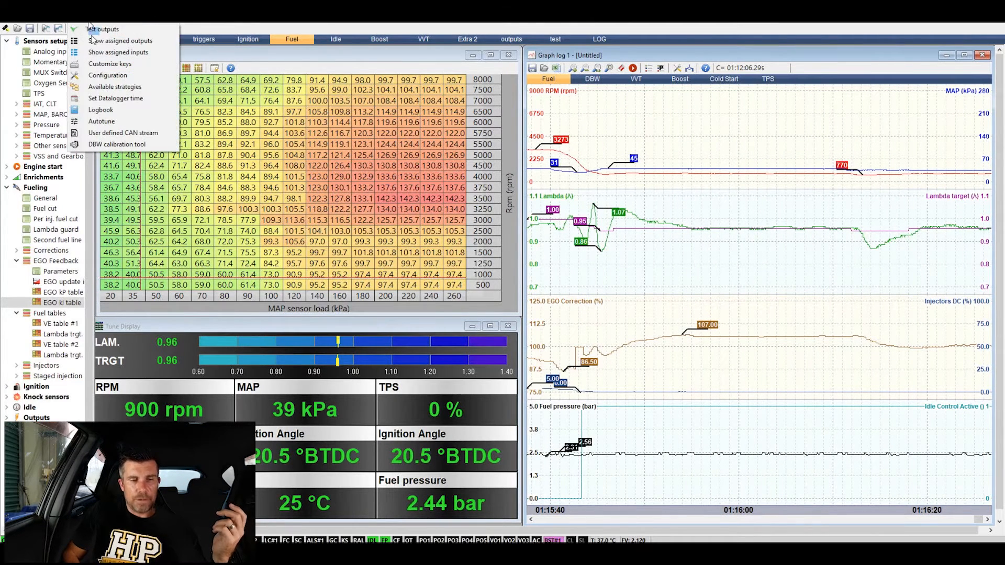
left_click(109, 123)
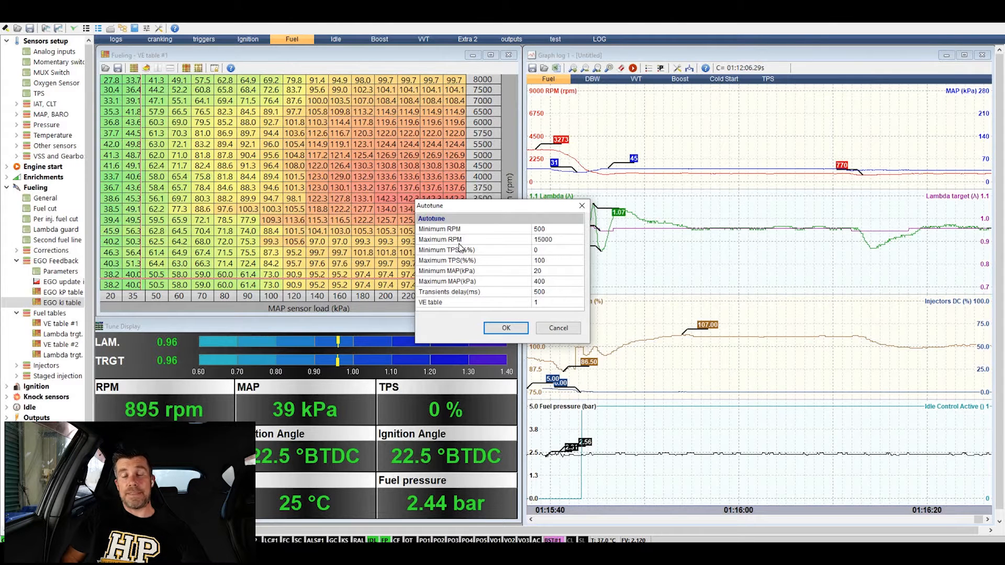
left_click(507, 328)
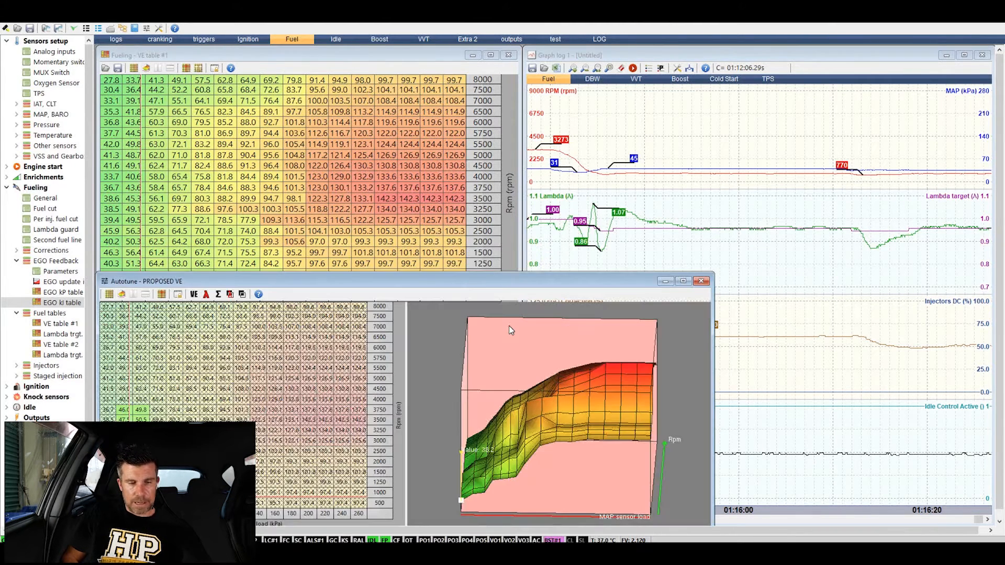
left_click_drag(452, 286, 472, 70)
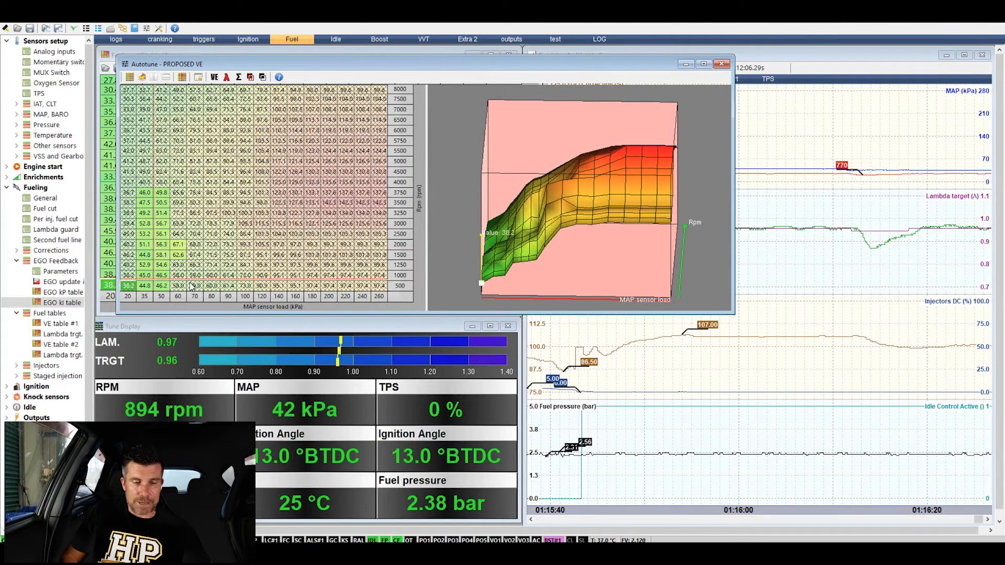
mouse_move(187, 226)
left_mouse_down()
mouse_move(173, 196)
mouse_move(138, 204)
mouse_move(128, 285)
mouse_move(173, 308)
left_mouse_up()
key("Escape")
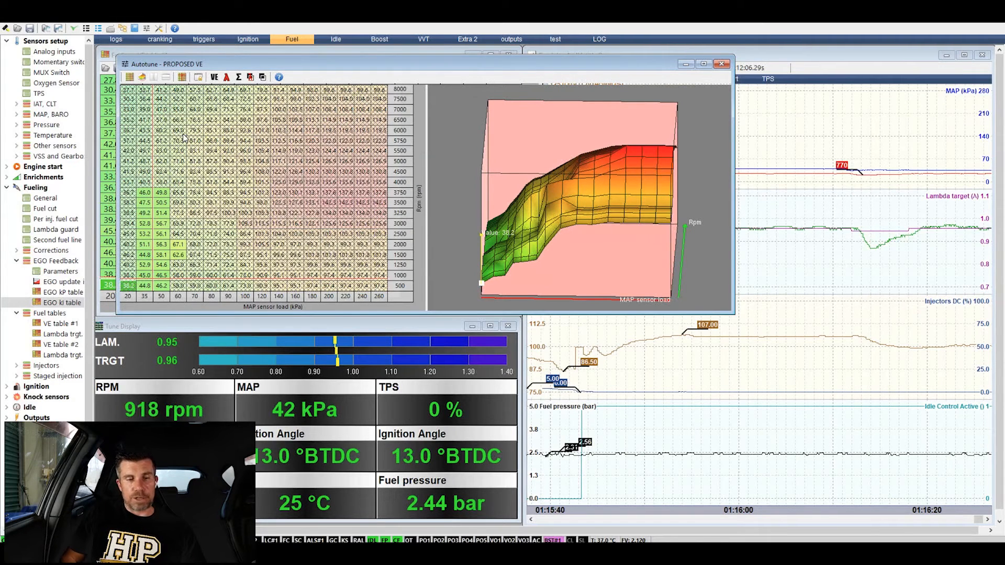
Step: Display the Autotune actual lambda/AFR values and the number of samples, and examine the sample counts in the visited cells
left_click_drag(301, 69, 273, 68)
left_click_drag(196, 67, 287, 78)
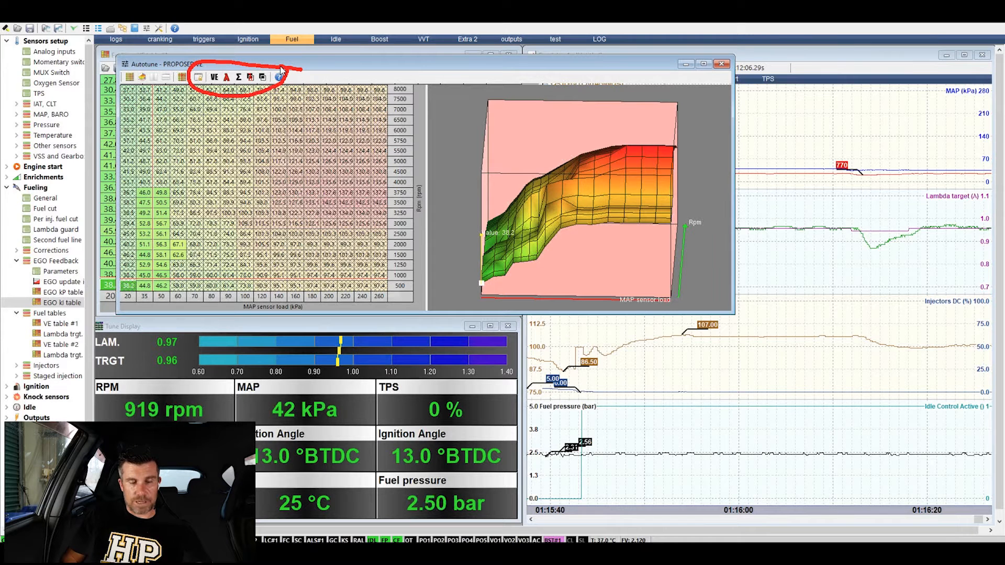
key("Escape")
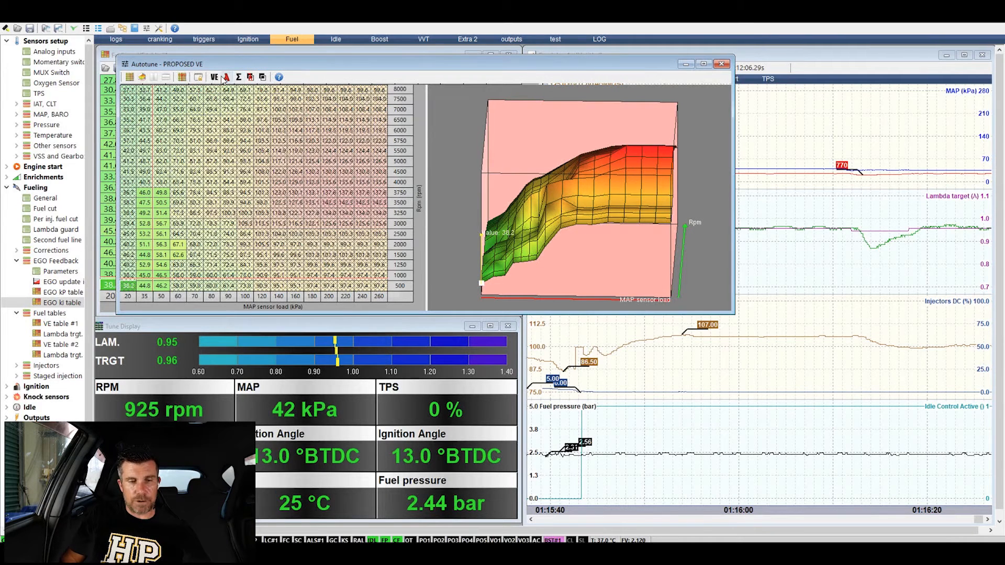
left_click(227, 78)
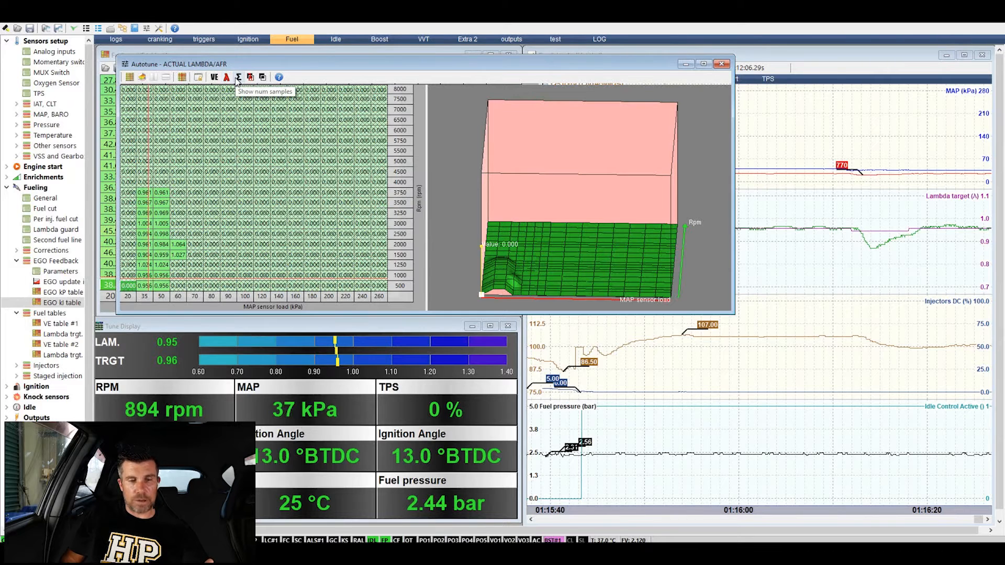
left_click(238, 78)
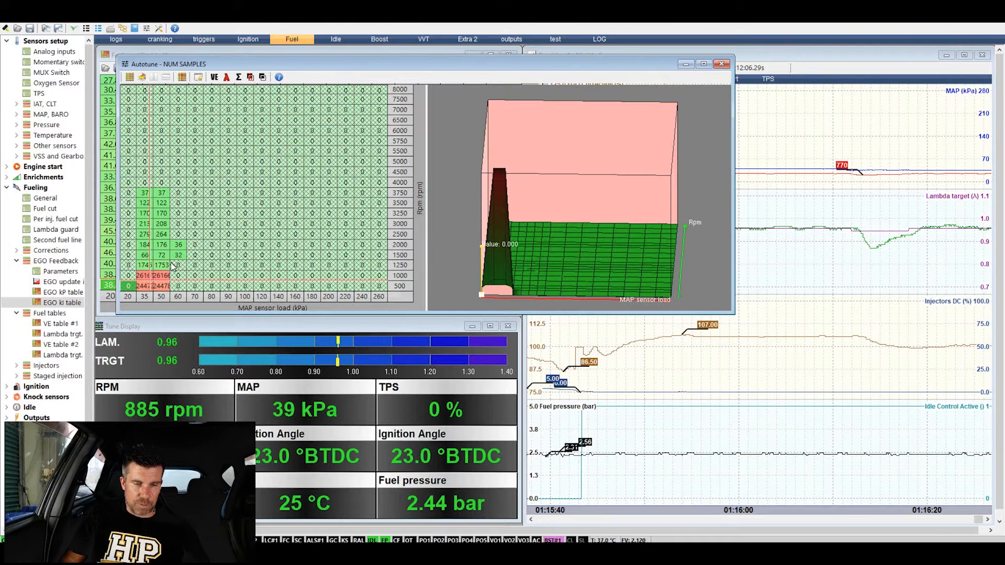
mouse_move(141, 306)
left_mouse_down()
mouse_move(175, 294)
mouse_move(180, 271)
left_mouse_up()
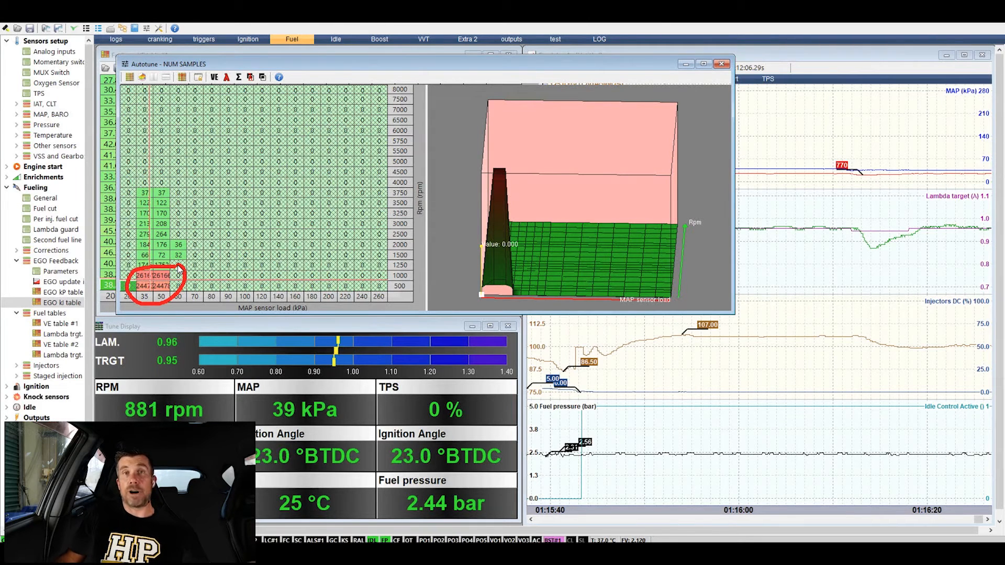
key("Escape")
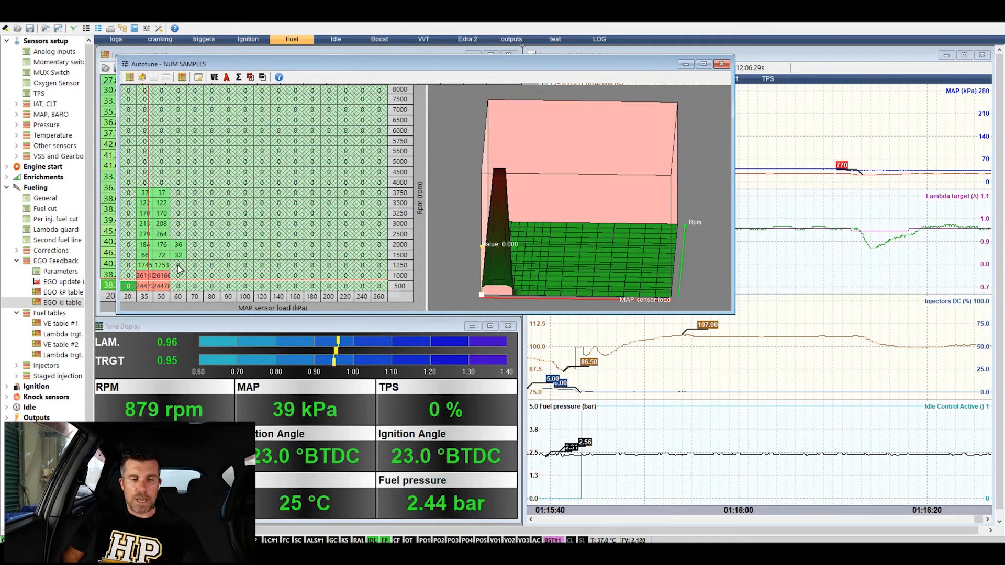
mouse_move(192, 238)
left_mouse_down()
mouse_move(172, 235)
mouse_move(170, 257)
mouse_move(198, 251)
left_mouse_up()
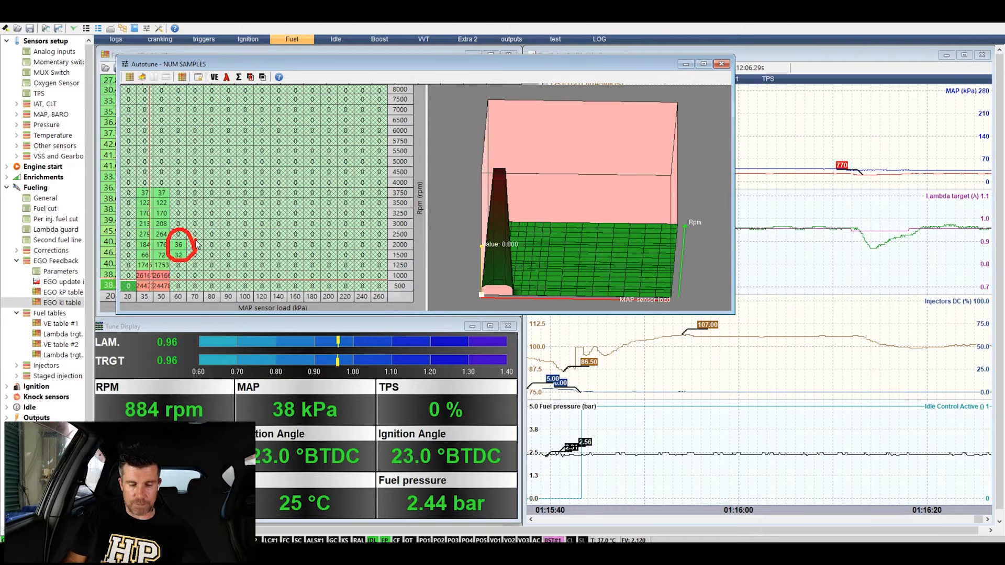
mouse_move(179, 181)
left_mouse_down()
mouse_move(125, 187)
mouse_move(149, 206)
mouse_move(170, 183)
left_mouse_up()
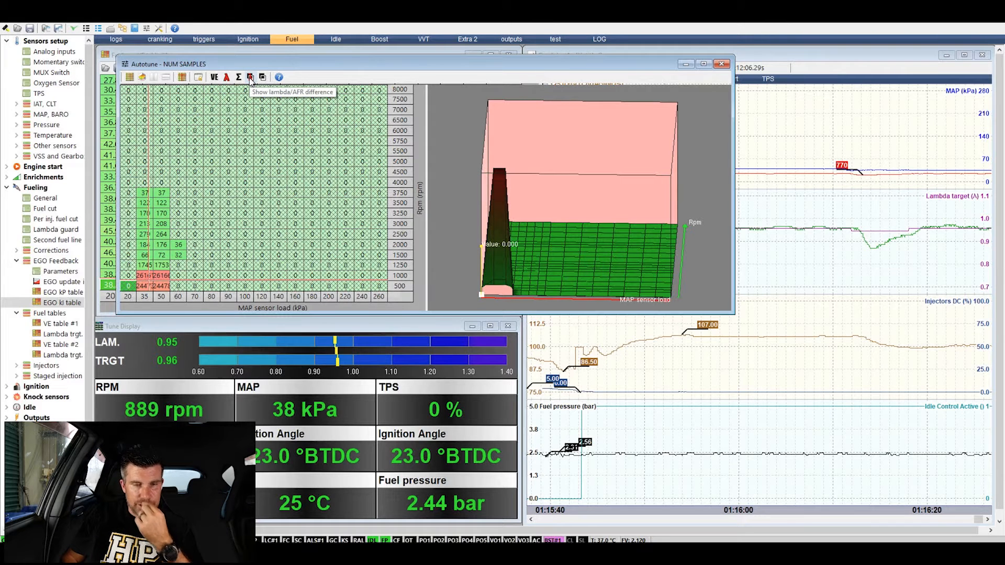
Step: View the Autotune lambda/AFR difference and VE tables difference, and return to the proposed VE table
left_click(250, 78)
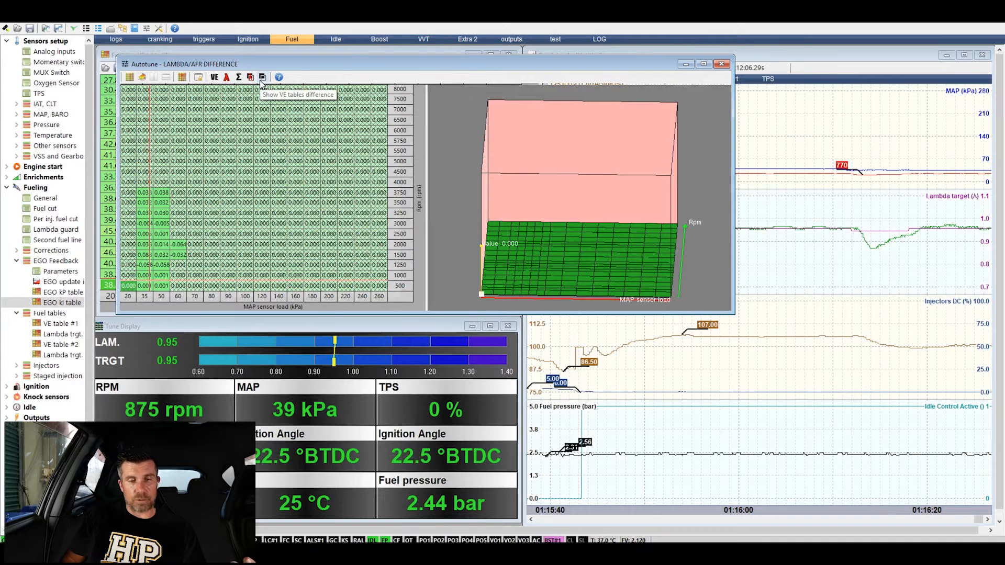
left_click(262, 79)
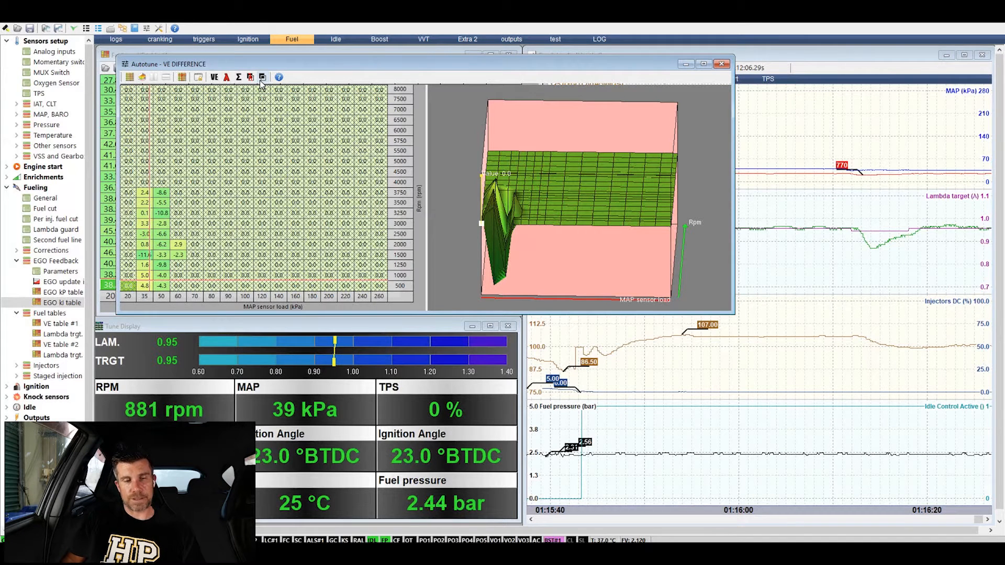
left_click(214, 76)
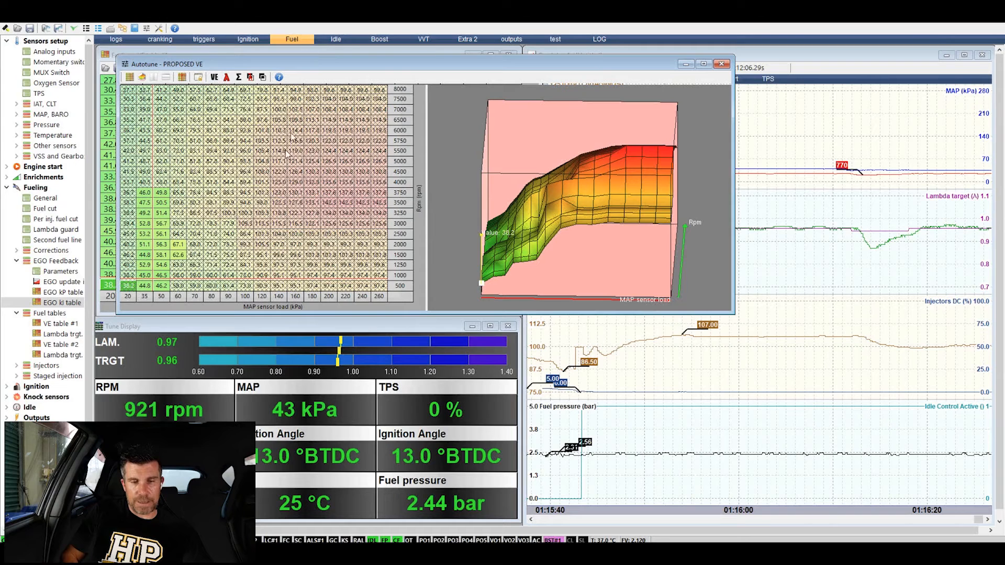
left_click_drag(331, 184, 335, 168)
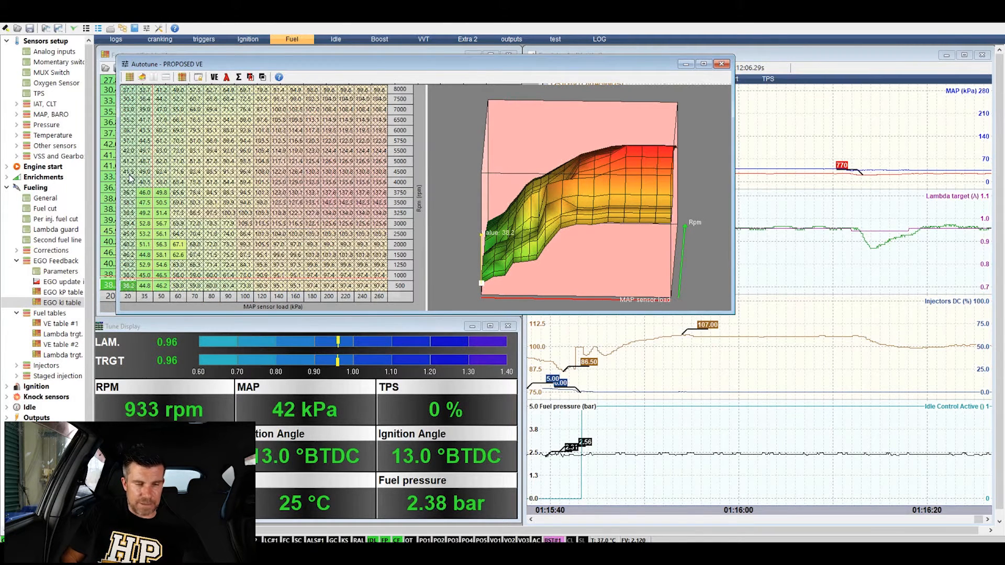
Step: Select the proposed VE cells from 20 to 70 kPa and 500 to 4500 rpm, and apply the selection at 50%
left_click_drag(131, 173, 190, 285)
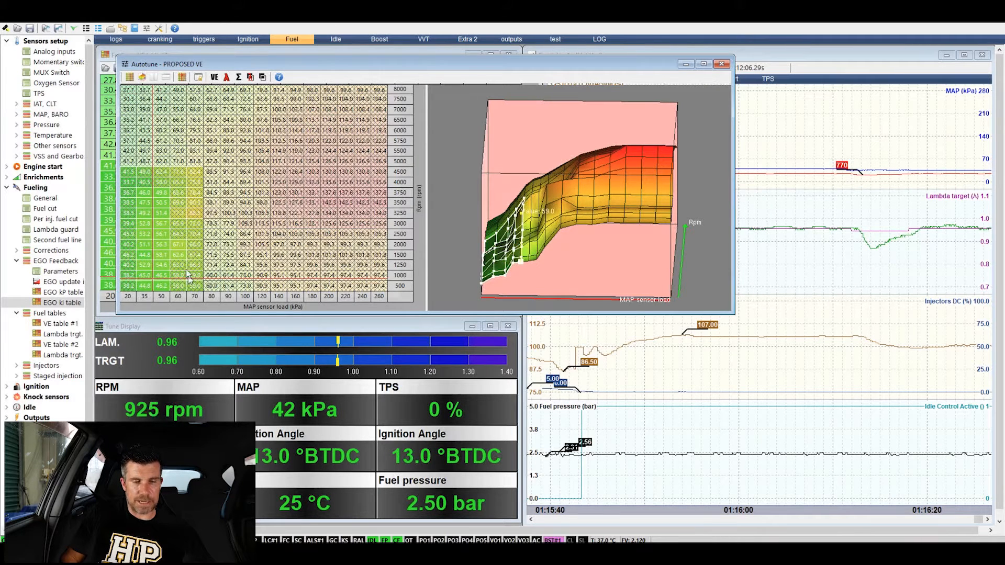
right_click(181, 258)
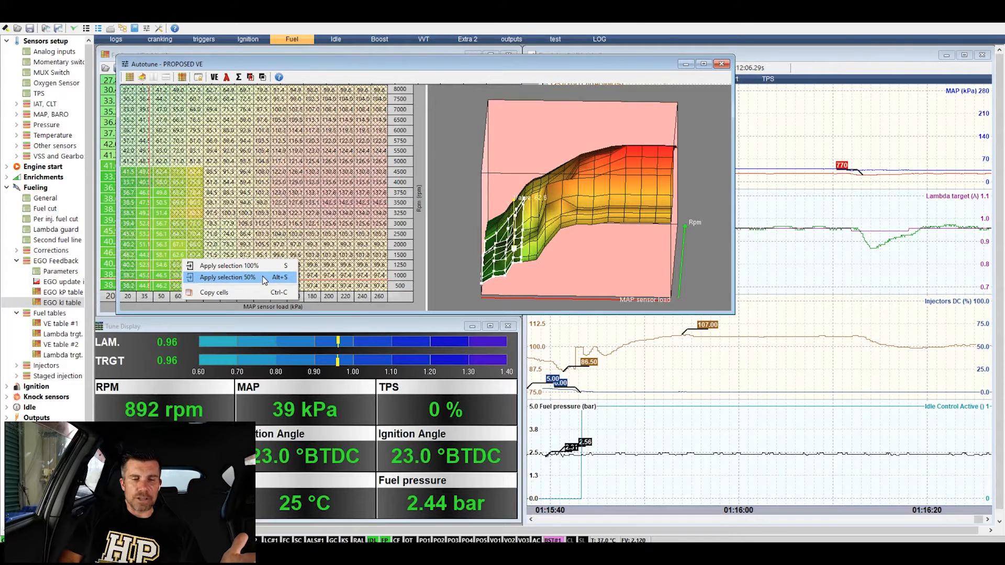
left_click(262, 275)
left_click(297, 187)
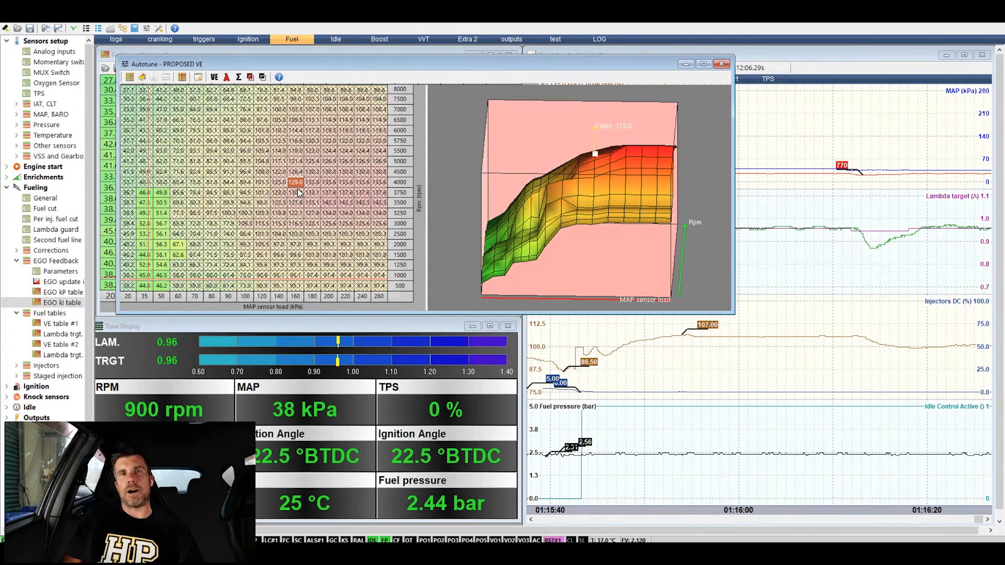